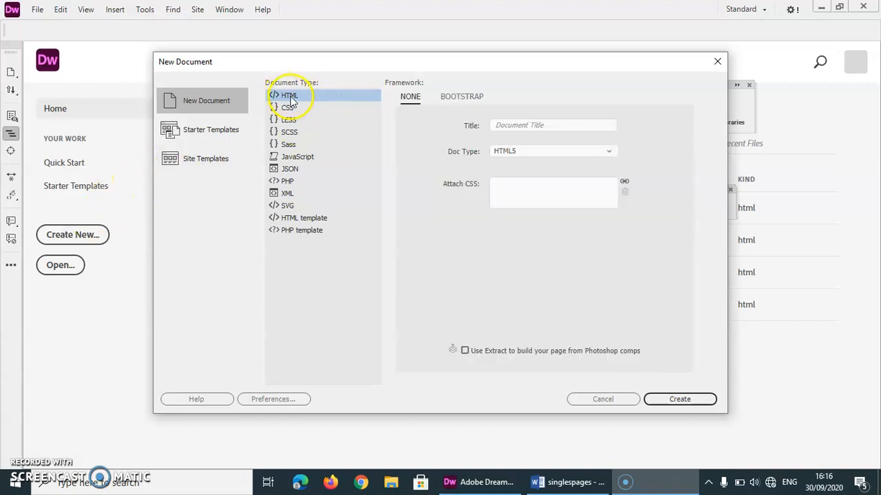
Create a blank HTML5 document with no framework and compare it in Code, Split and Design views.
{"action": "left_click", "coordinate": [695, 397]}
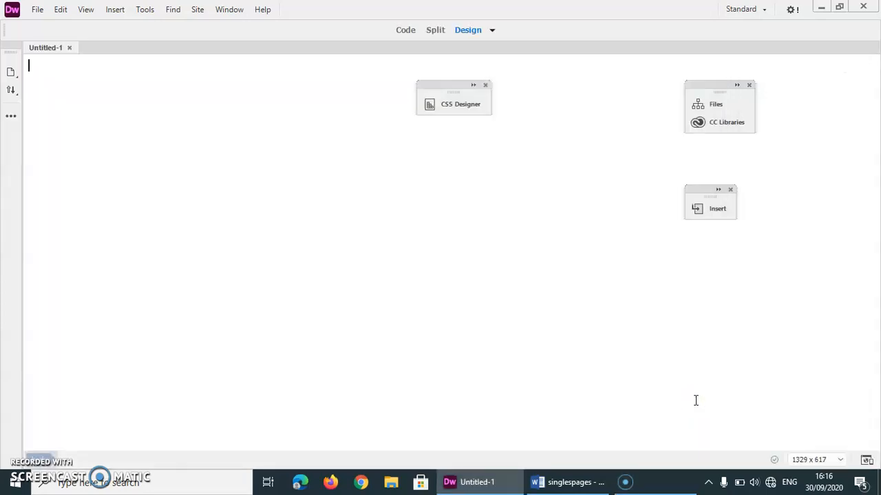
{"action": "left_click", "coordinate": [409, 32]}
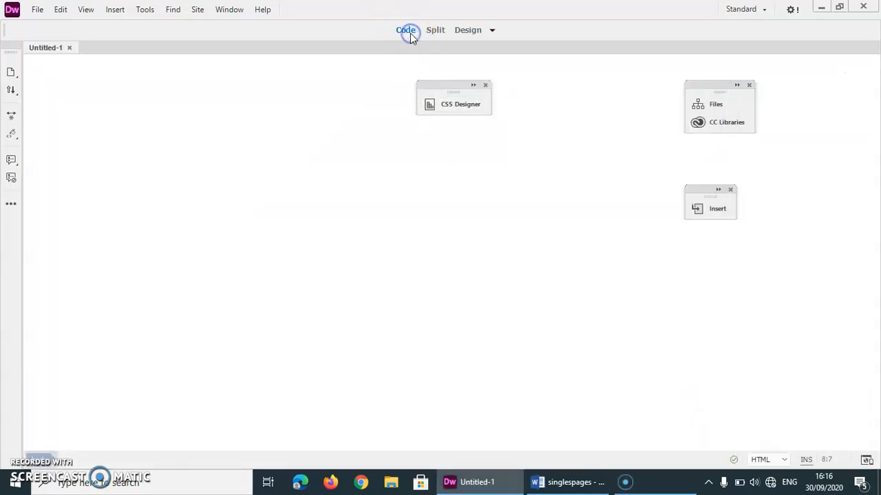
{"action": "left_click", "coordinate": [436, 31]}
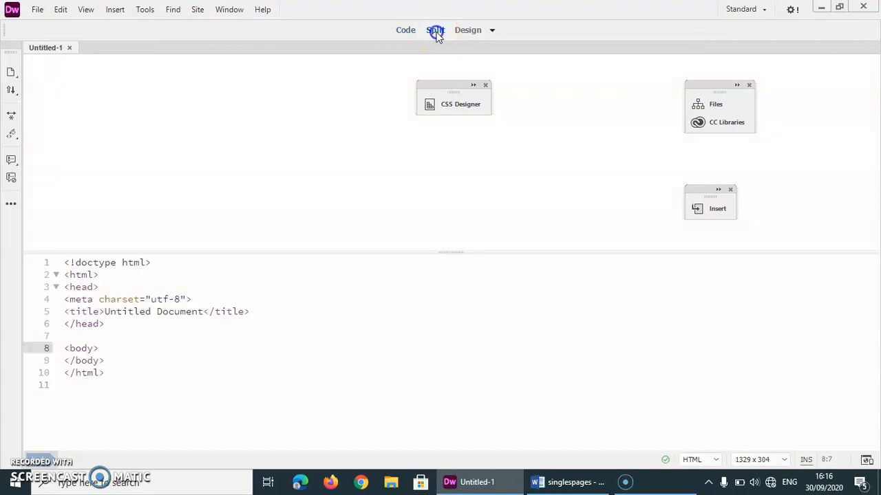
{"action": "left_click", "coordinate": [475, 33]}
Examine the blank page in Live view and Code view, finishing in Design view.
{"action": "left_click", "coordinate": [492, 30]}
{"action": "left_click", "coordinate": [497, 45]}
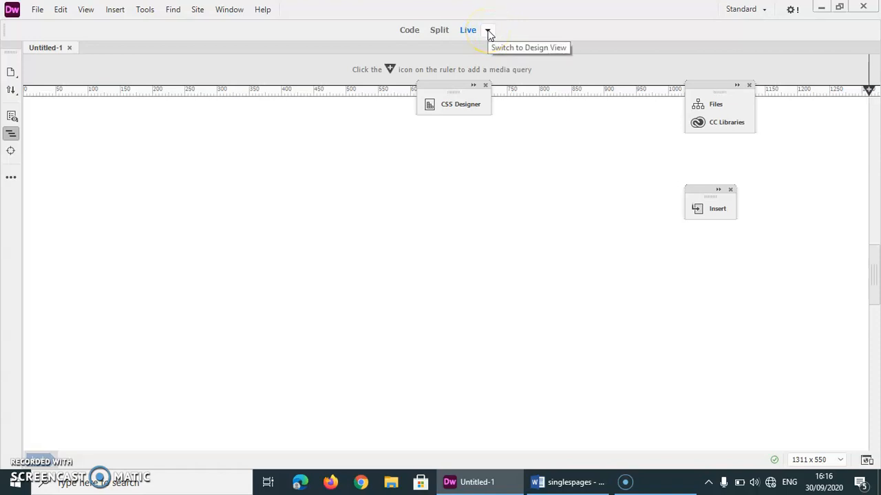
{"action": "left_click", "coordinate": [488, 31]}
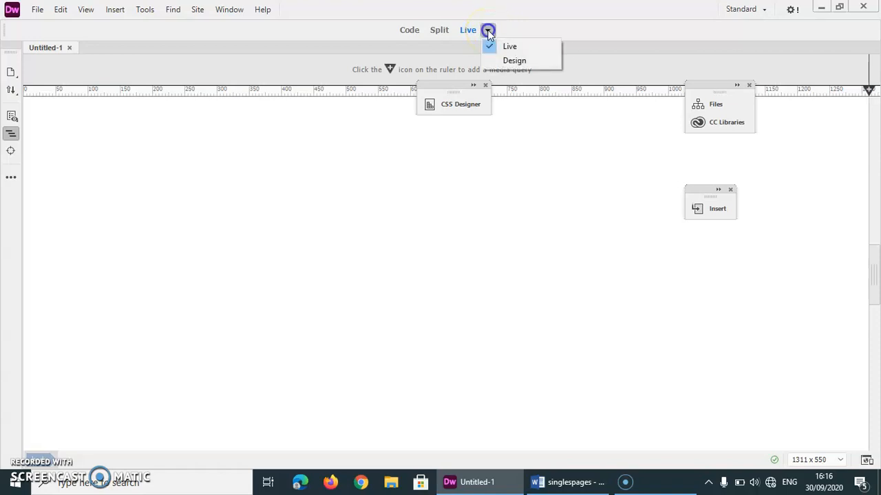
{"action": "left_click", "coordinate": [512, 58]}
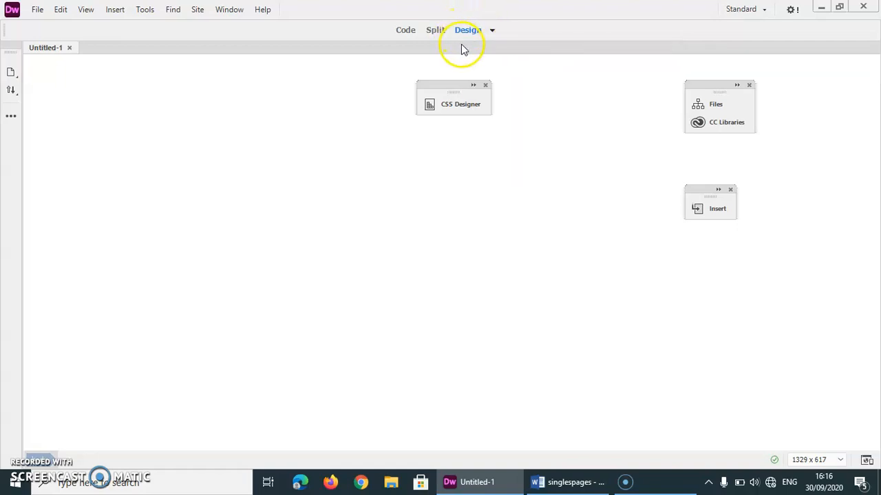
{"action": "left_click", "coordinate": [407, 31]}
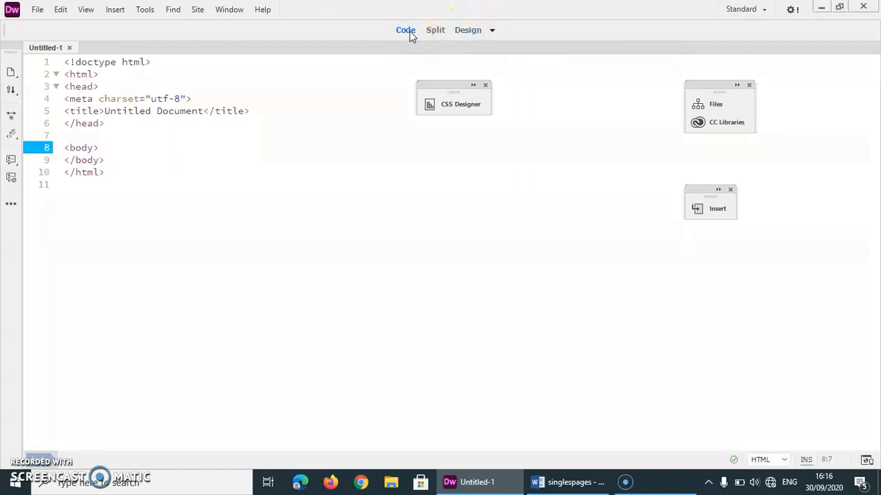
{"action": "left_click", "coordinate": [470, 31]}
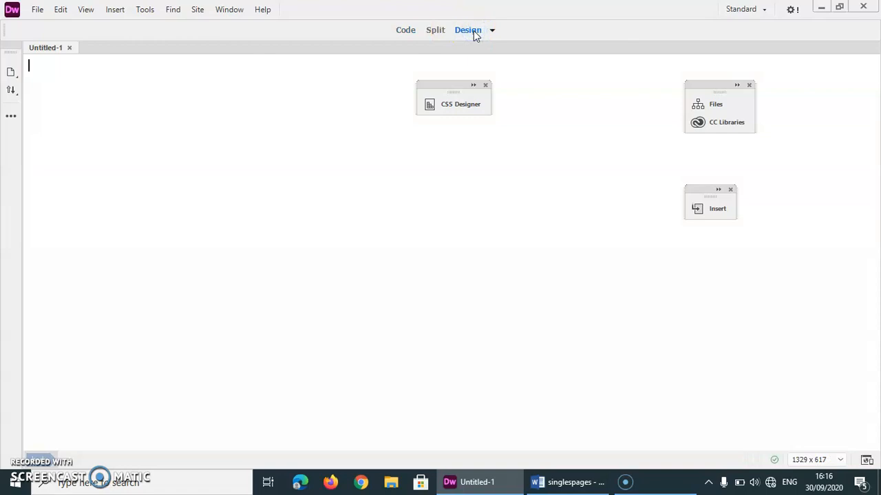
{"action": "left_click", "coordinate": [471, 39]}
Choose the Standard workspace layout.
{"action": "left_click", "coordinate": [756, 11]}
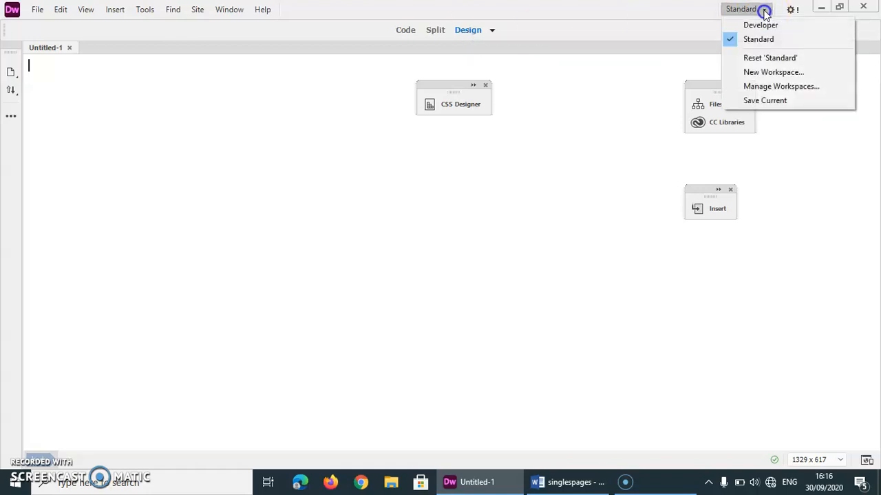
{"action": "left_click", "coordinate": [761, 39]}
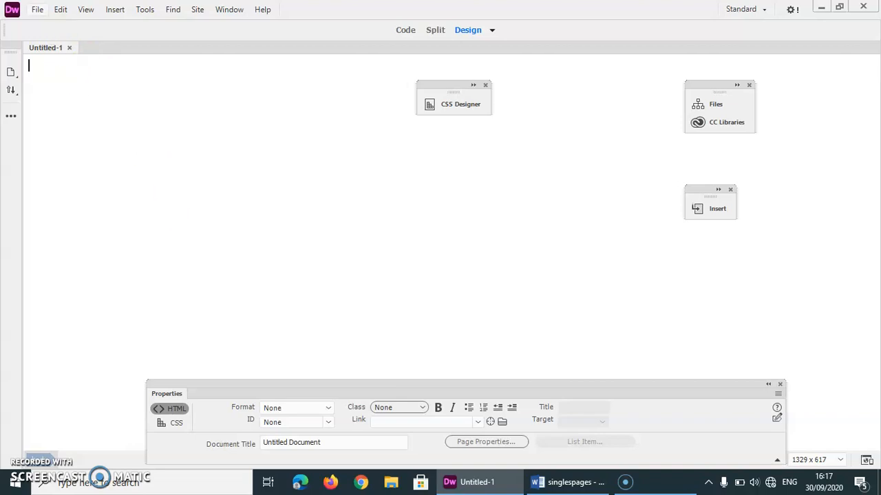
Save the page under the file name bus in the Web folder on the Desktop.
{"action": "left_click", "coordinate": [36, 11]}
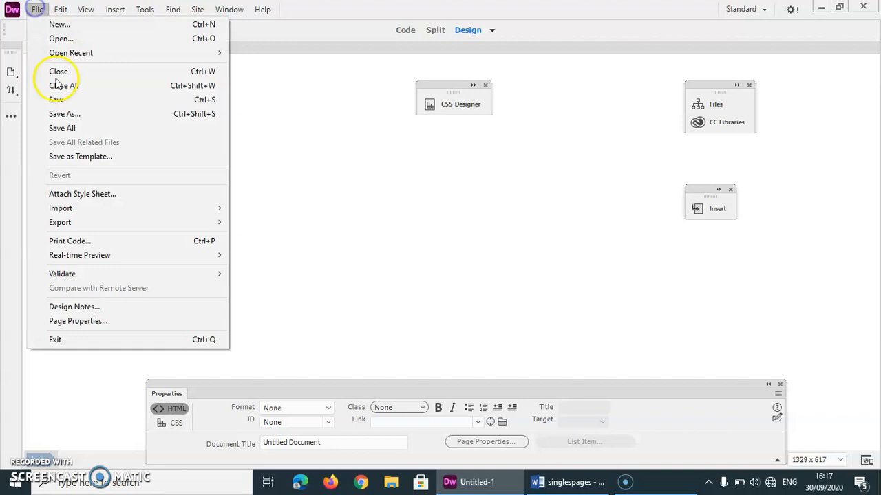
{"action": "left_click", "coordinate": [67, 114]}
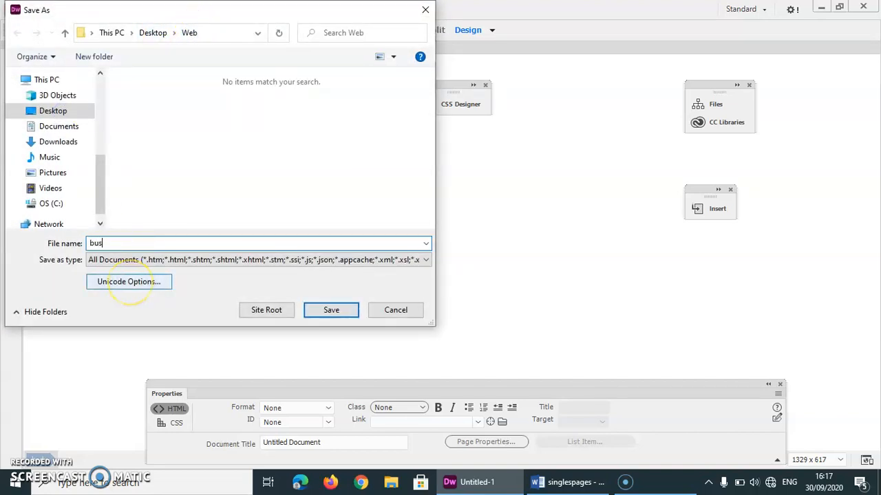
{"action": "left_click", "coordinate": [340, 311]}
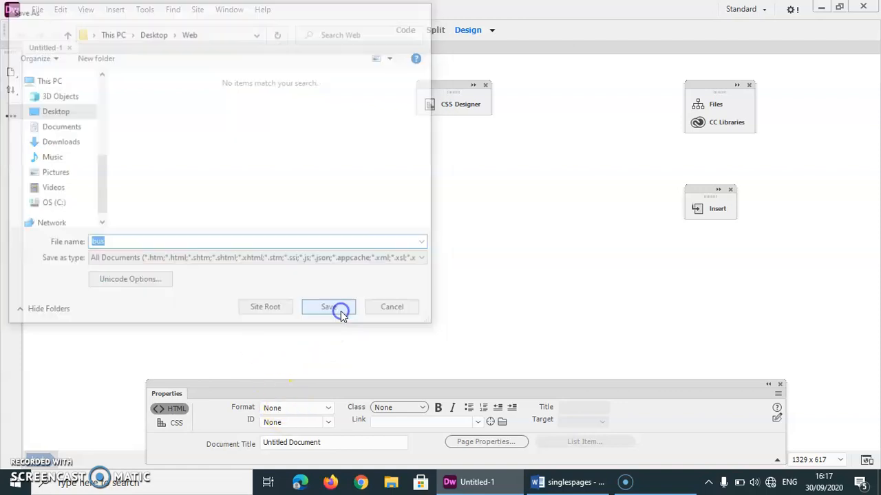
{"action": "left_click", "coordinate": [342, 309]}
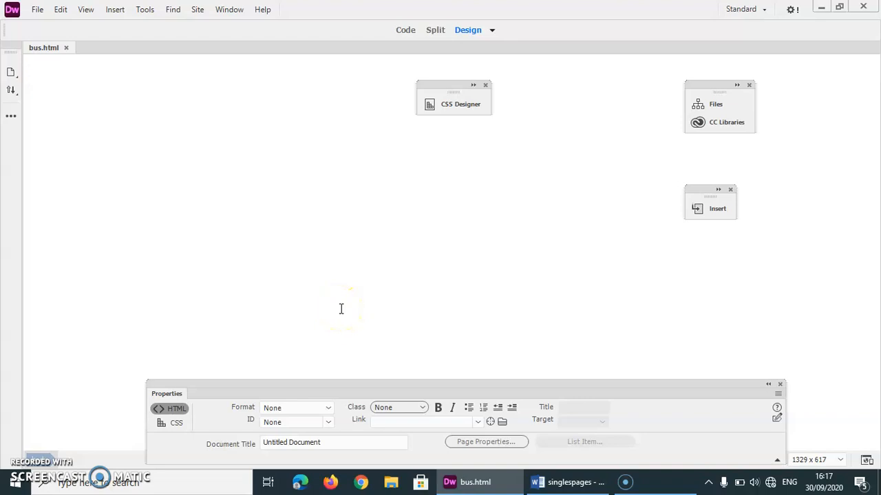
Paste the copied Crumlin bus routes text and separate its title, Bus and Luas headings, introduction, route list and directions with paragraph breaks.
{"action": "key", "text": "ctrl+v"}
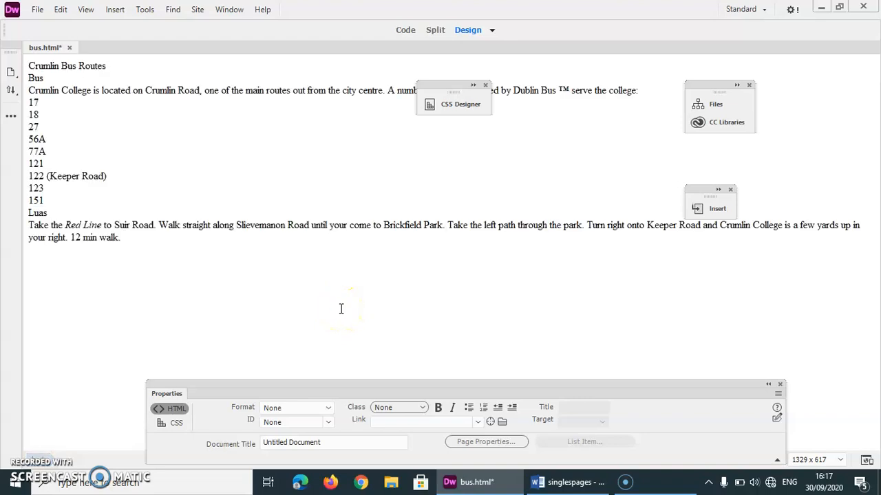
{"action": "left_click", "coordinate": [150, 66]}
{"action": "key", "text": "Return"}
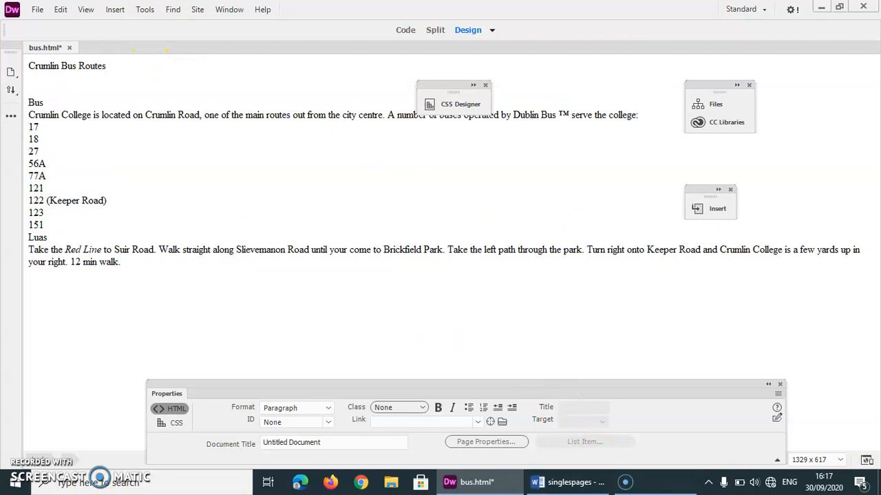
{"action": "left_click", "coordinate": [89, 104]}
{"action": "key", "text": "Return"}
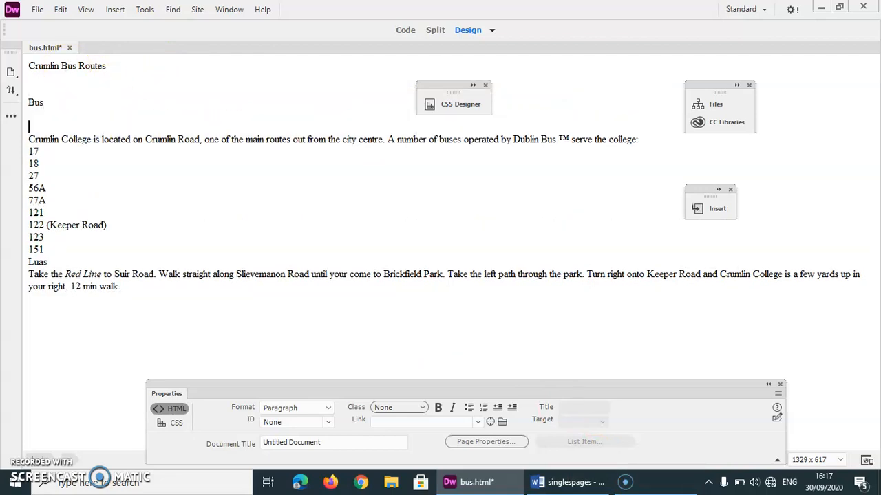
{"action": "left_click", "coordinate": [641, 140]}
{"action": "key", "text": "Return"}
{"action": "left_click", "coordinate": [76, 285]}
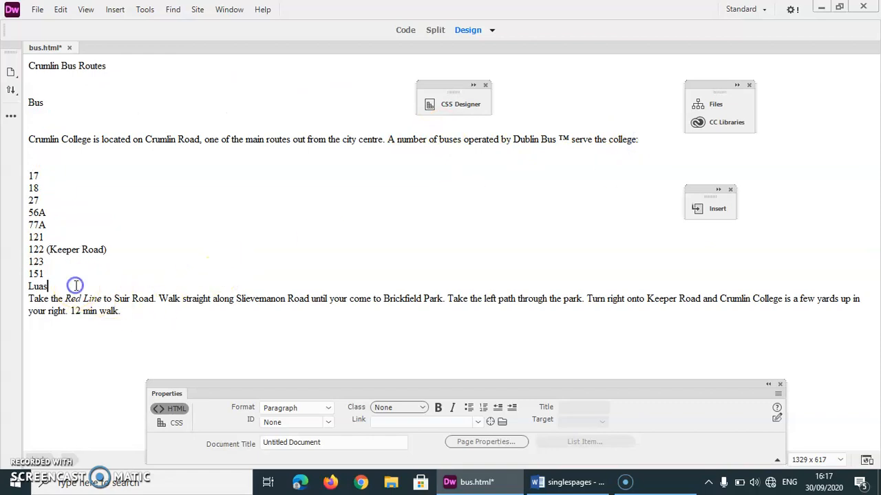
{"action": "key", "text": "Return"}
{"action": "left_click", "coordinate": [44, 275]}
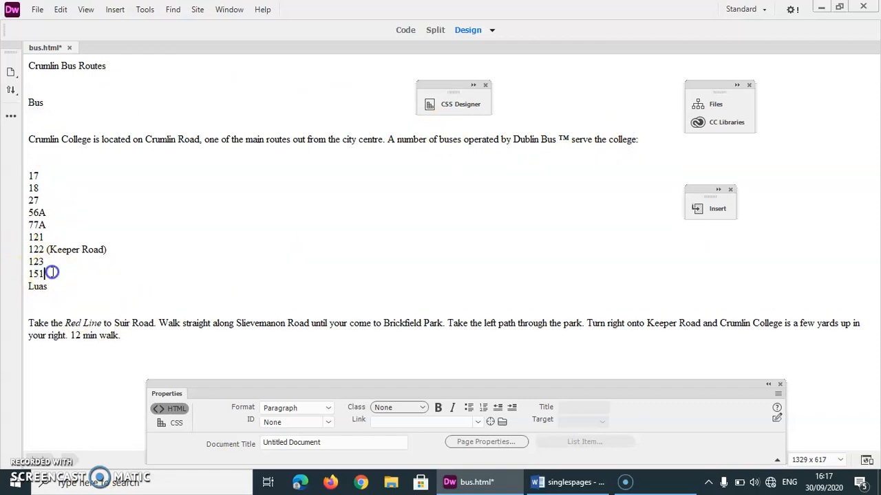
{"action": "key", "text": "Return"}
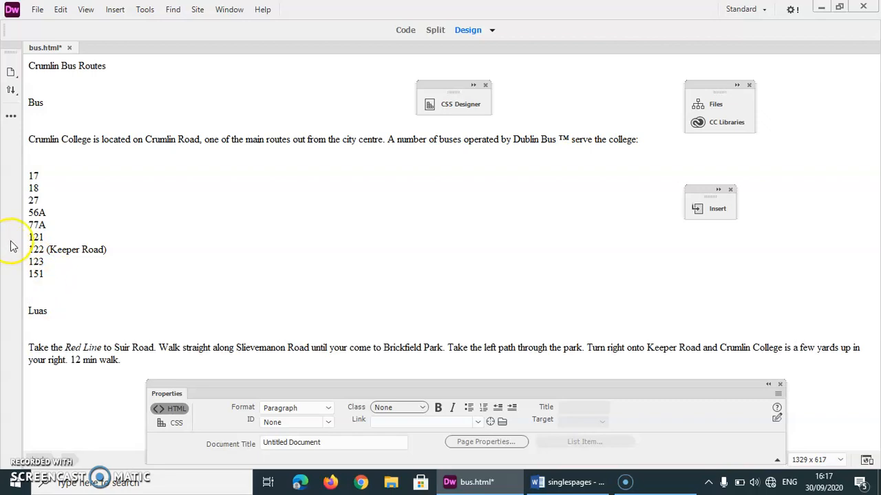
Split the bus routes from 17 to 151 into separate paragraphs, one route per paragraph.
{"action": "left_click", "coordinate": [47, 176]}
{"action": "key", "text": "Return"}
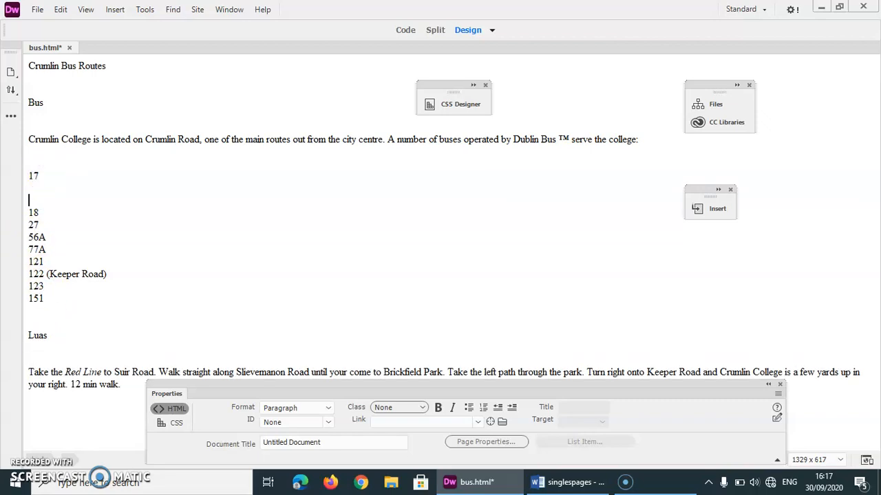
{"action": "left_click", "coordinate": [52, 213]}
{"action": "key", "text": "Return"}
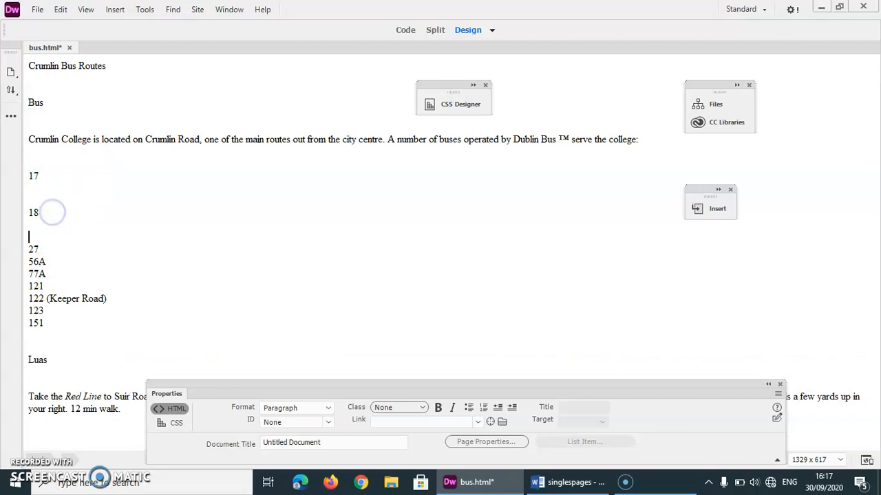
{"action": "left_click", "coordinate": [52, 248]}
{"action": "key", "text": "Return"}
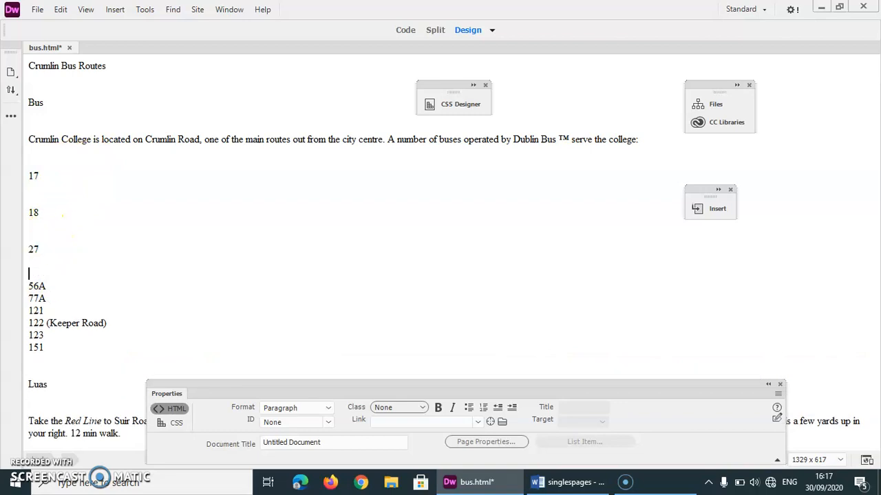
{"action": "left_click", "coordinate": [62, 288]}
{"action": "key", "text": "Return"}
{"action": "left_click", "coordinate": [64, 323]}
{"action": "key", "text": "Return"}
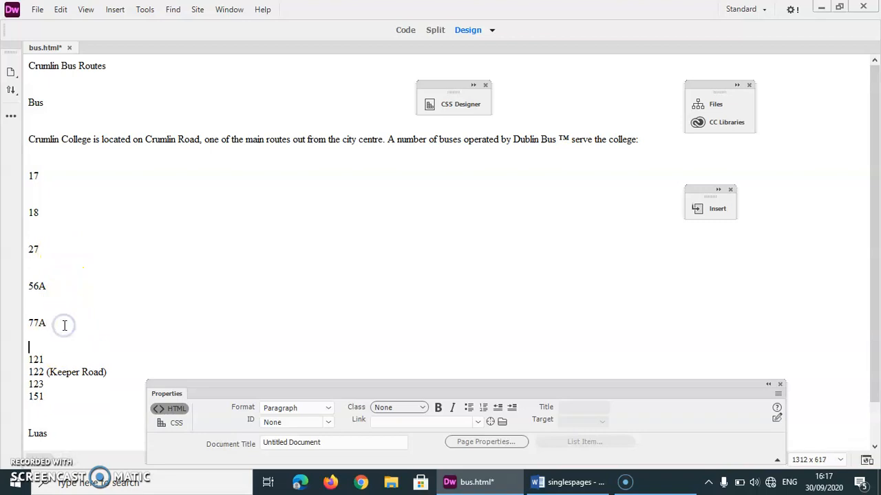
{"action": "left_click", "coordinate": [48, 359]}
{"action": "key", "text": "Return"}
{"action": "left_click", "coordinate": [123, 398]}
{"action": "key", "text": "Return"}
{"action": "left_click", "coordinate": [55, 435]}
{"action": "key", "text": "Return"}
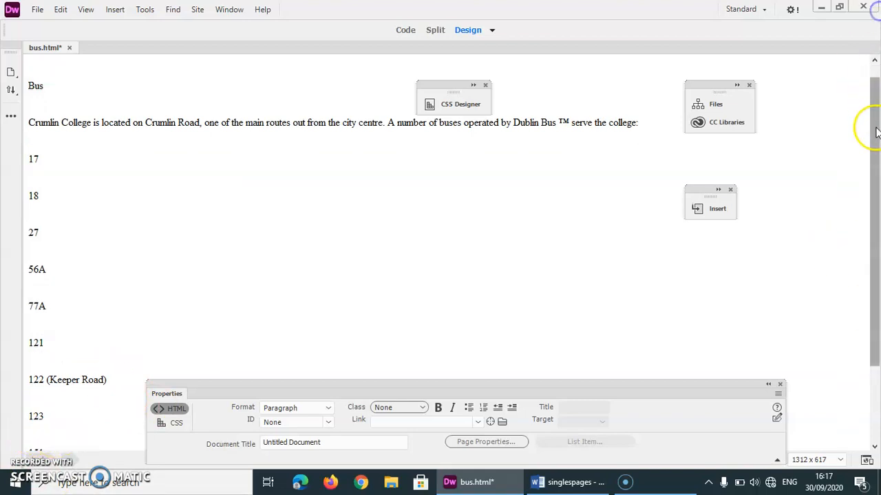
Move the CSS Designer panel clear of the text and start a new paragraph at "A number of buses operated by Dublin Bus".
{"action": "left_click", "coordinate": [387, 121]}
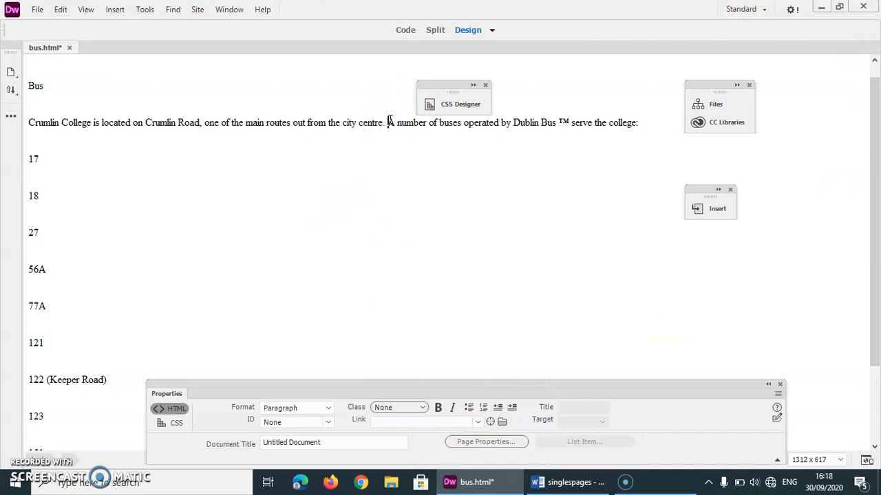
{"action": "left_click_drag", "start_coordinate": [448, 88], "coordinate": [791, 163]}
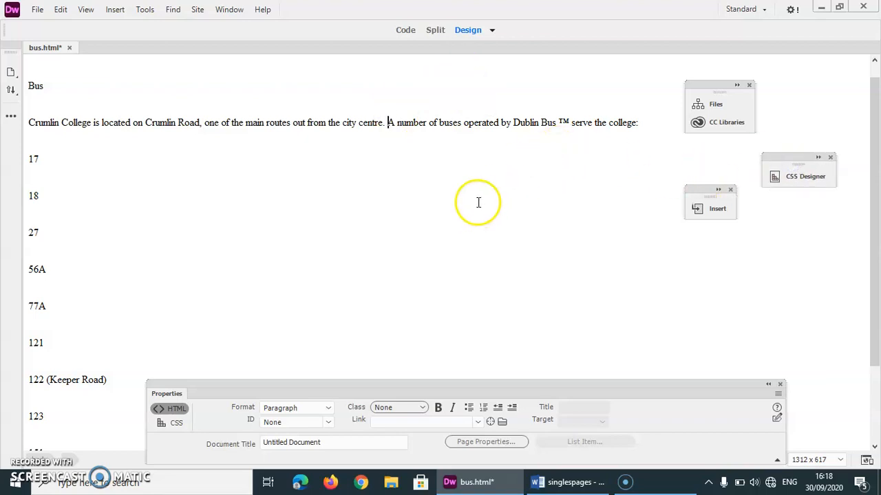
{"action": "key", "text": "Return"}
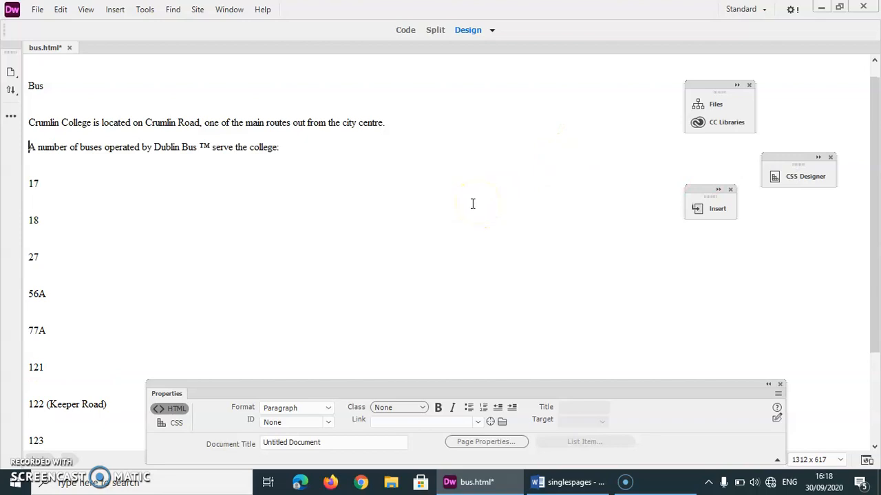
{"action": "left_click_drag", "start_coordinate": [335, 139], "coordinate": [32, 135]}
{"action": "left_click", "coordinate": [35, 139]}
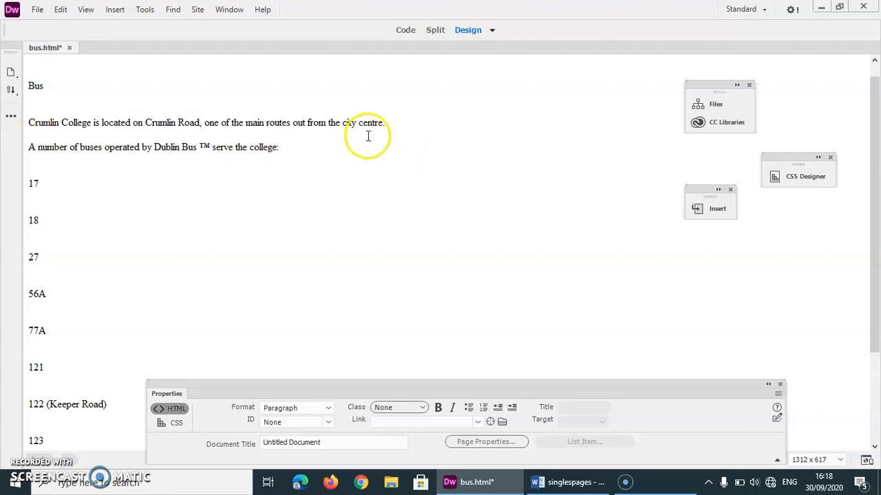
Replace the paragraph break before "A number of buses operated by Dublin Bus" with a single line break.
{"action": "left_click", "coordinate": [411, 122]}
{"action": "key", "text": "Delete"}
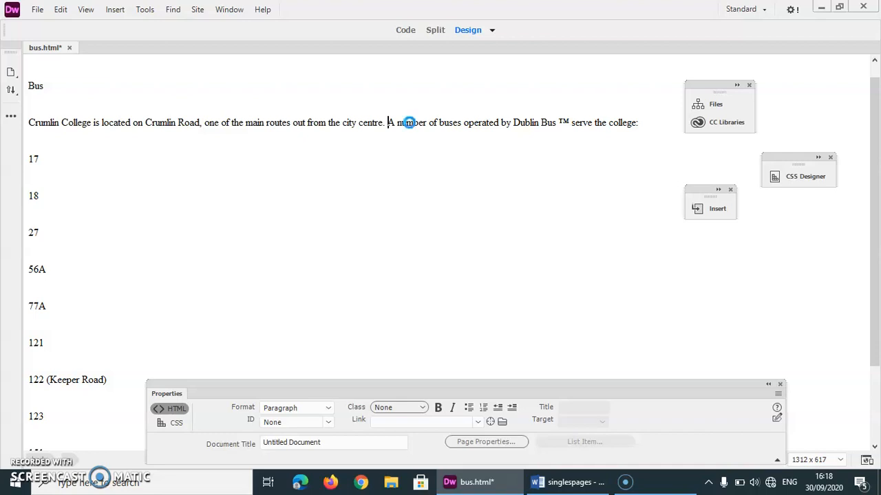
{"action": "key", "text": "Return"}
{"action": "key", "text": "BackSpace"}
{"action": "key", "text": "shift+Return"}
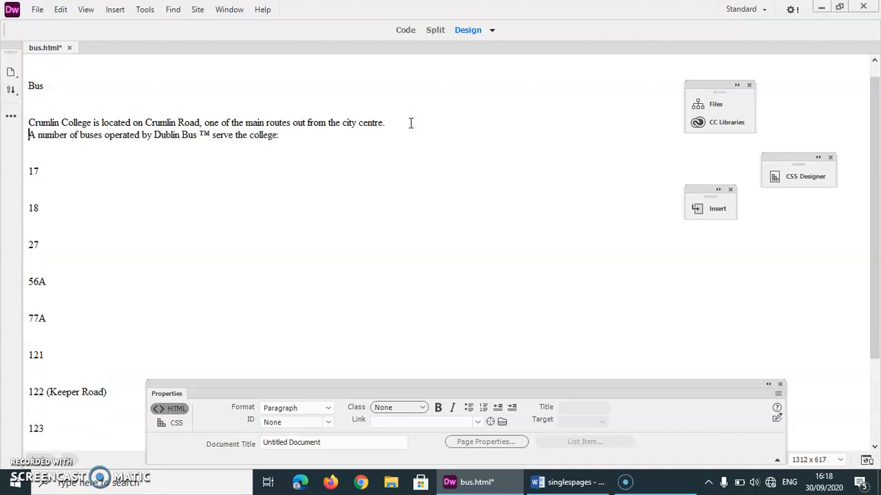
{"action": "left_click", "coordinate": [395, 125]}
{"action": "left_click", "coordinate": [304, 139]}
{"action": "left_click_drag", "start_coordinate": [304, 139], "coordinate": [15, 137]}
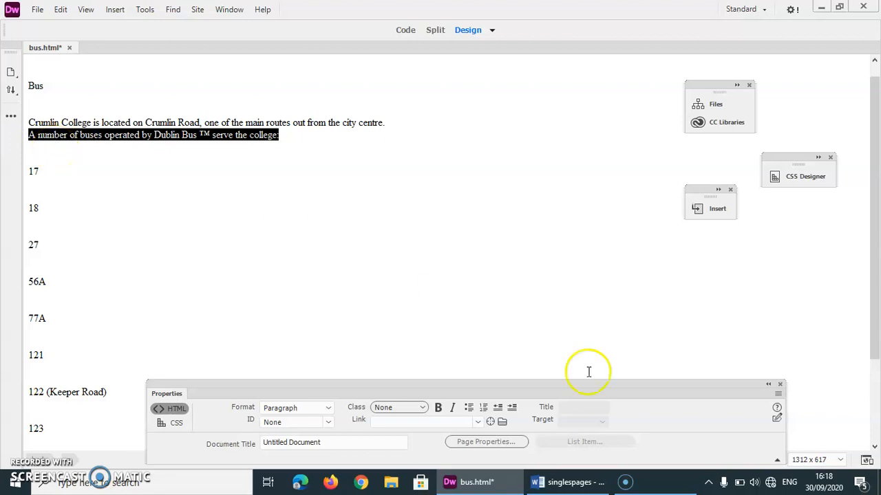
Try the Heading 1 format on the "Crumlin Bus Routes" title through its paragraph properties, and undo it.
{"action": "left_click_drag", "start_coordinate": [875, 336], "coordinate": [876, 322]}
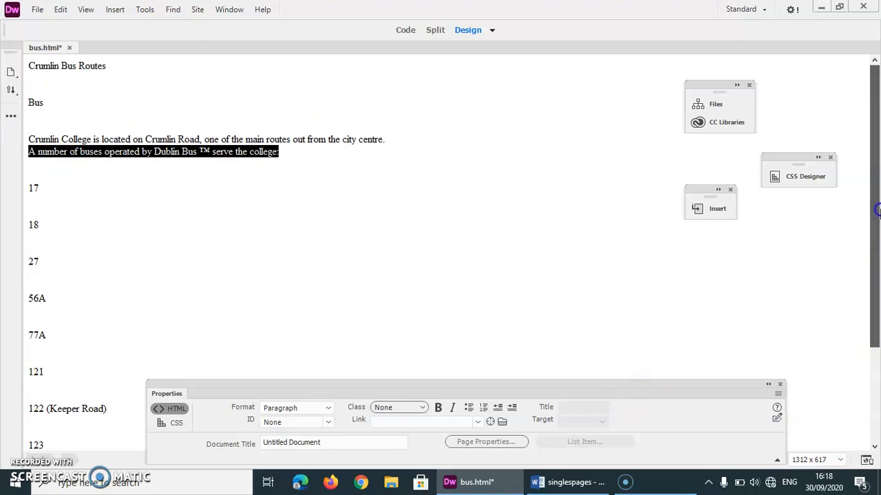
{"action": "left_click", "coordinate": [106, 65]}
{"action": "left_click_drag", "start_coordinate": [105, 65], "coordinate": [25, 67]}
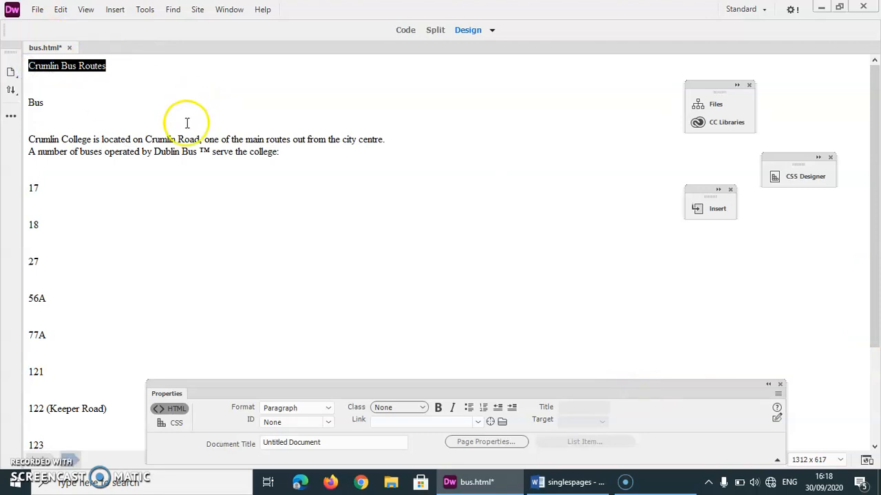
{"action": "left_click_drag", "start_coordinate": [213, 387], "coordinate": [238, 80]}
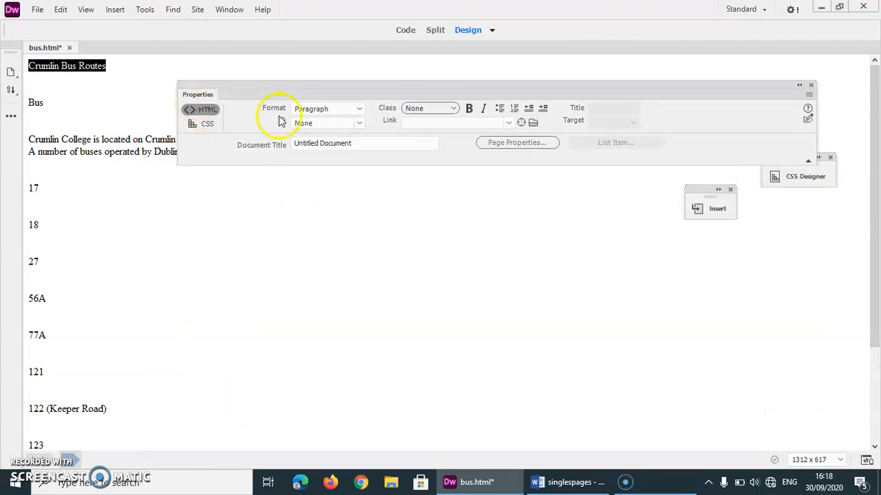
{"action": "left_click", "coordinate": [359, 111]}
{"action": "left_click", "coordinate": [343, 125]}
{"action": "left_click", "coordinate": [328, 261]}
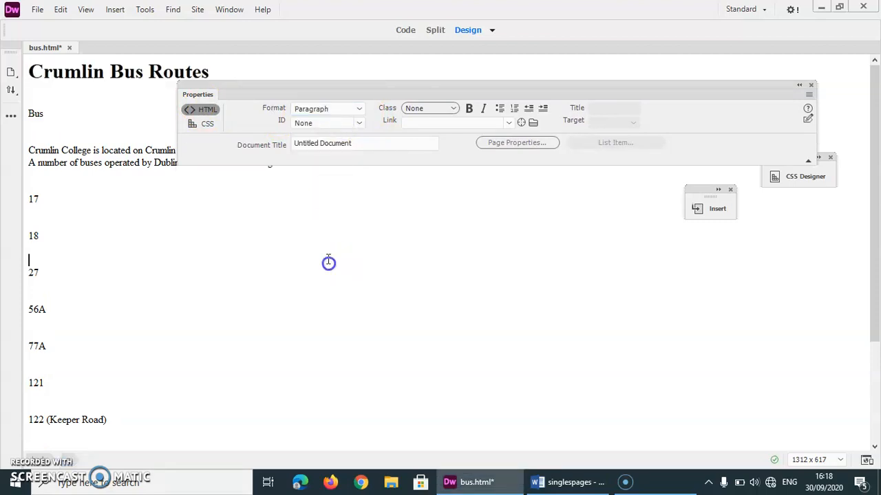
{"action": "left_click_drag", "start_coordinate": [374, 94], "coordinate": [404, 304]}
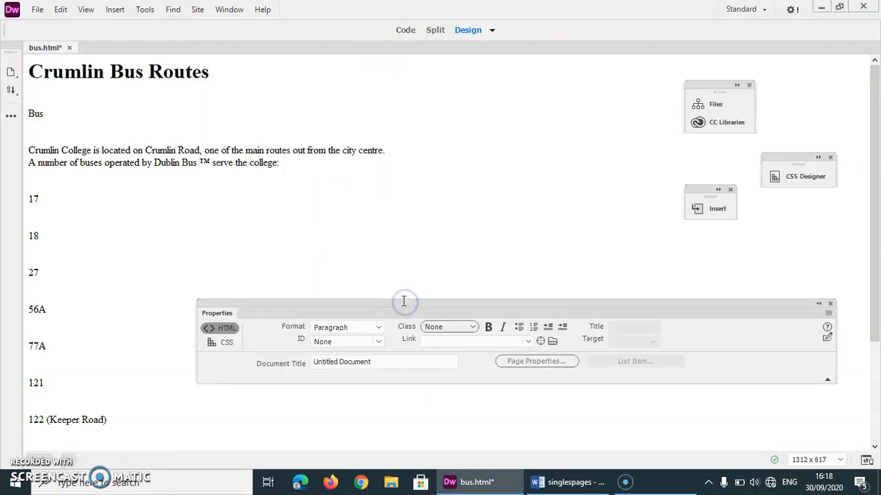
{"action": "key", "text": "ctrl+z"}
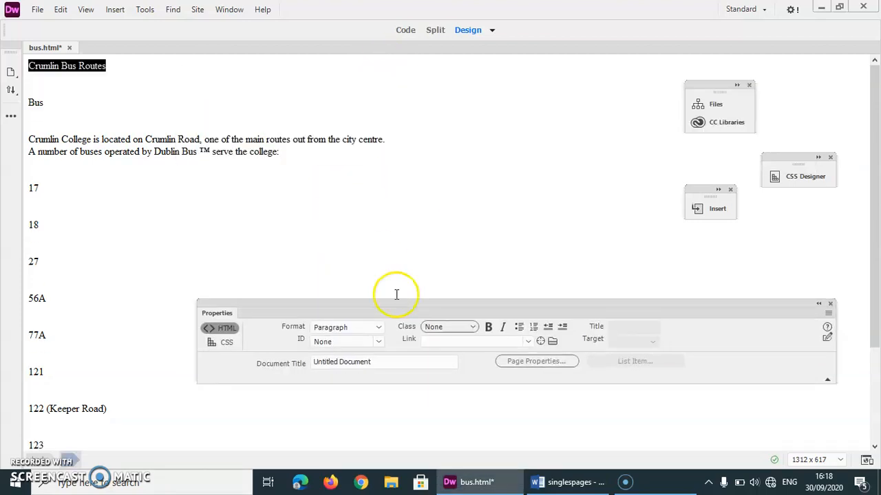
Try setting the title's paragraph format to Heading 1 directly from the selected text, and undo the change.
{"action": "right_click", "coordinate": [91, 70]}
{"action": "mouse_move", "coordinate": [151, 75]}
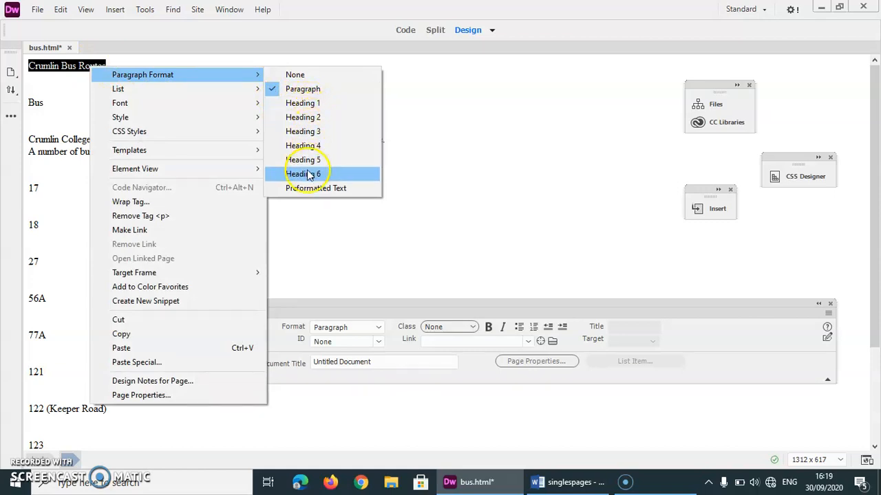
{"action": "left_click", "coordinate": [308, 105]}
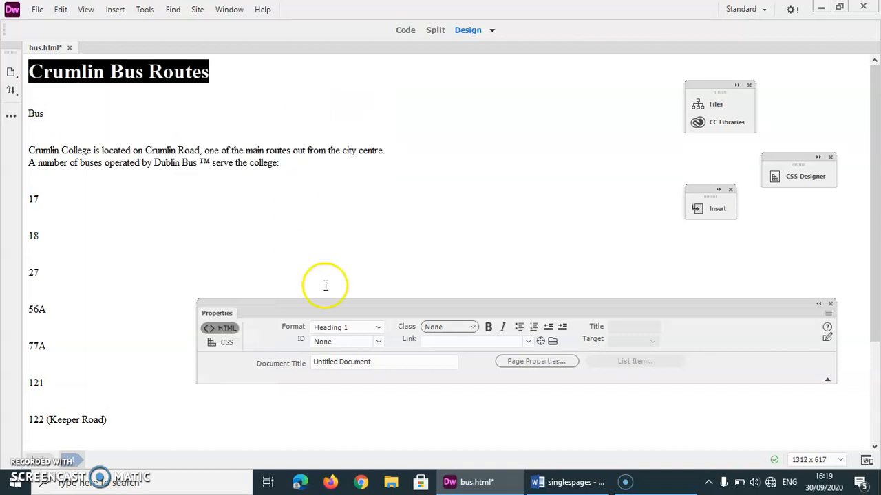
{"action": "left_click_drag", "start_coordinate": [362, 309], "coordinate": [382, 220]}
{"action": "left_click", "coordinate": [383, 223]}
{"action": "left_click", "coordinate": [383, 223]}
{"action": "right_click", "coordinate": [172, 71]}
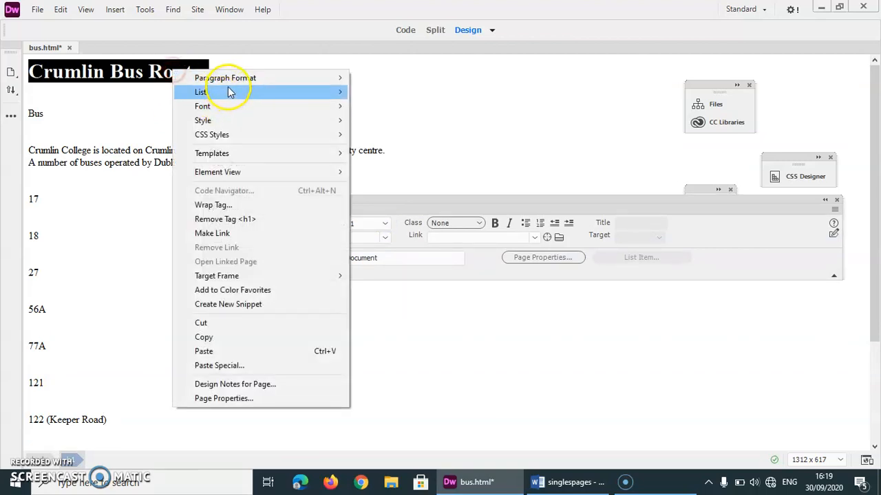
{"action": "left_click", "coordinate": [520, 75]}
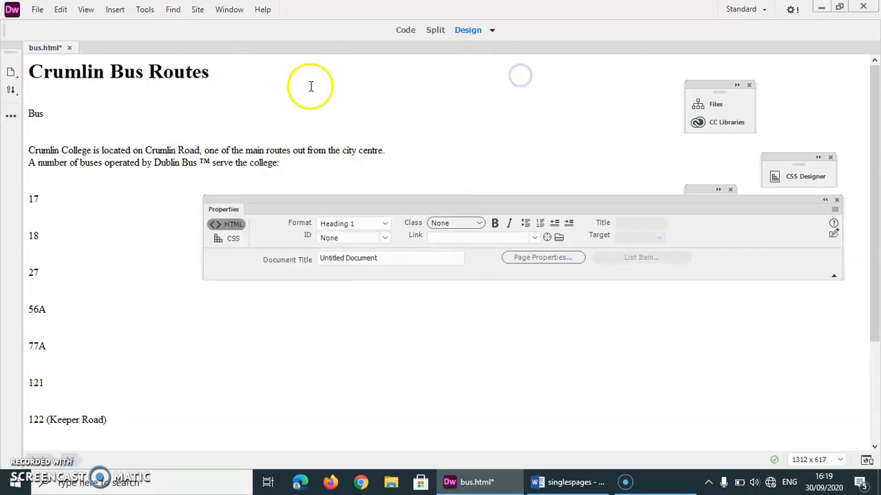
{"action": "key", "text": "ctrl+z"}
Try inserting an H1 heading around the selected "Crumlin Bus Routes" title, and undo the insertion.
{"action": "left_click", "coordinate": [112, 10]}
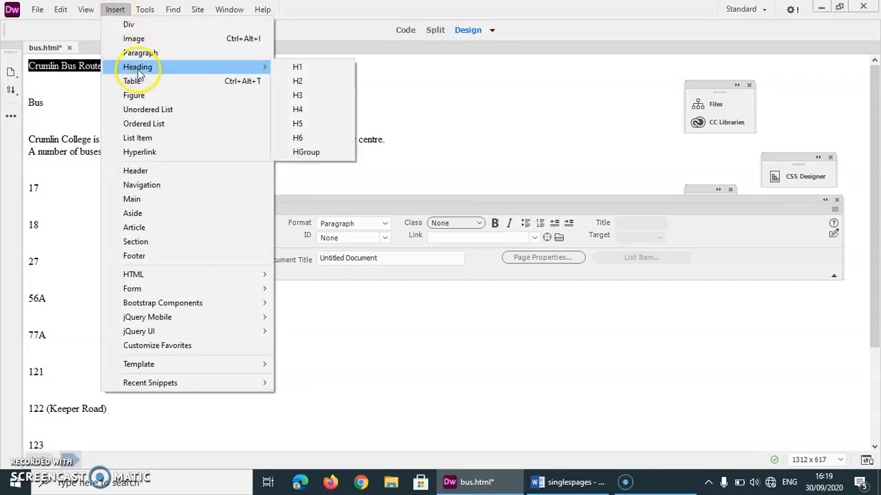
{"action": "mouse_move", "coordinate": [261, 68]}
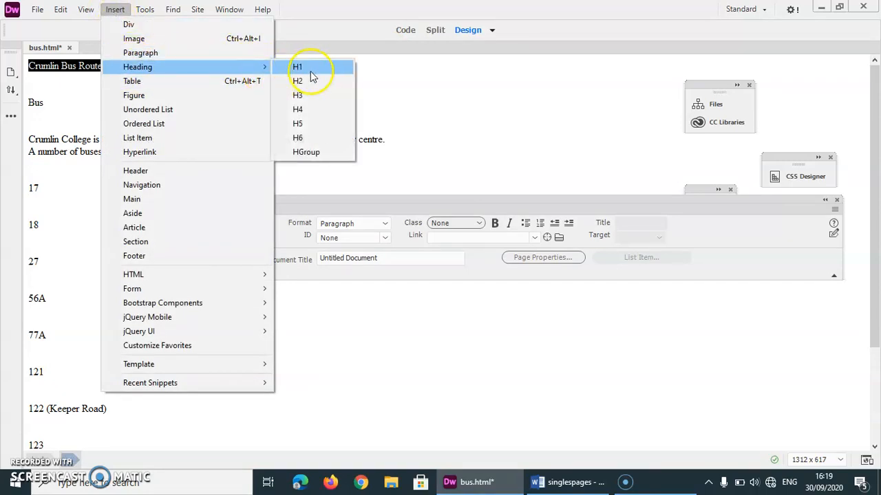
{"action": "left_click", "coordinate": [303, 70]}
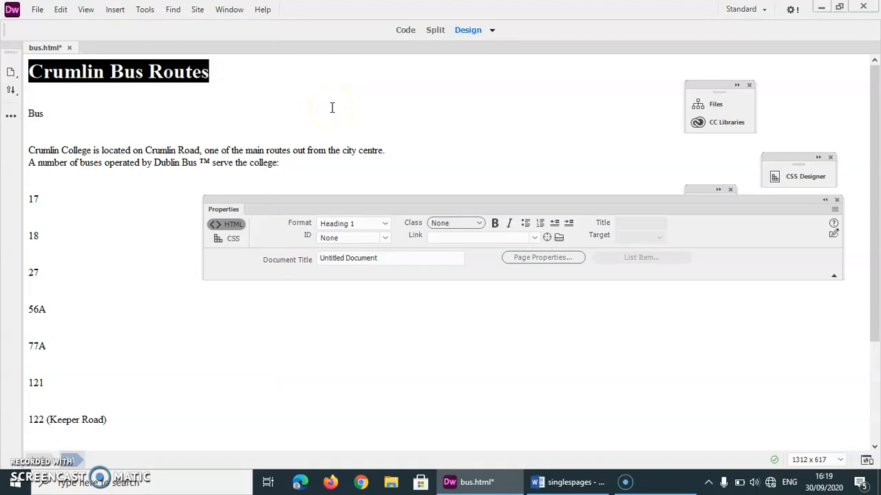
{"action": "key", "text": "ctrl+z"}
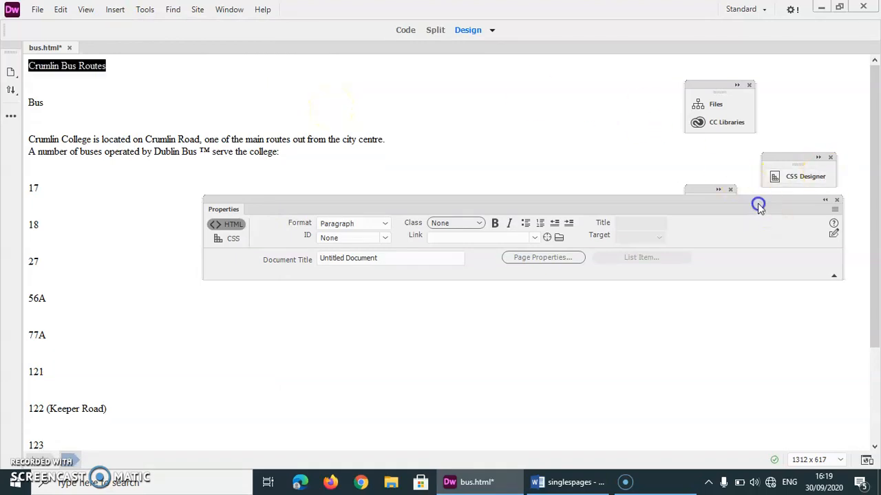
Move the Properties panel clear of the Insert panel and apply an H1 heading to the "Crumlin Bus Routes" title.
{"action": "left_click_drag", "start_coordinate": [704, 199], "coordinate": [699, 265]}
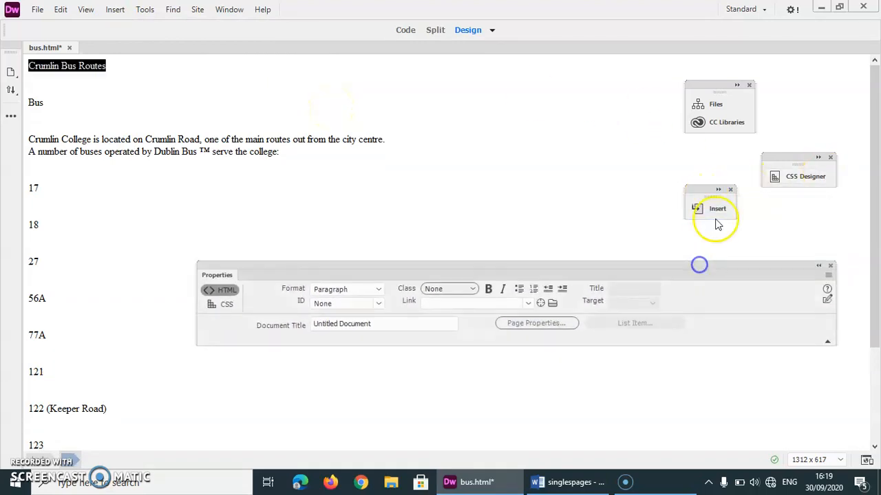
{"action": "left_click", "coordinate": [715, 205]}
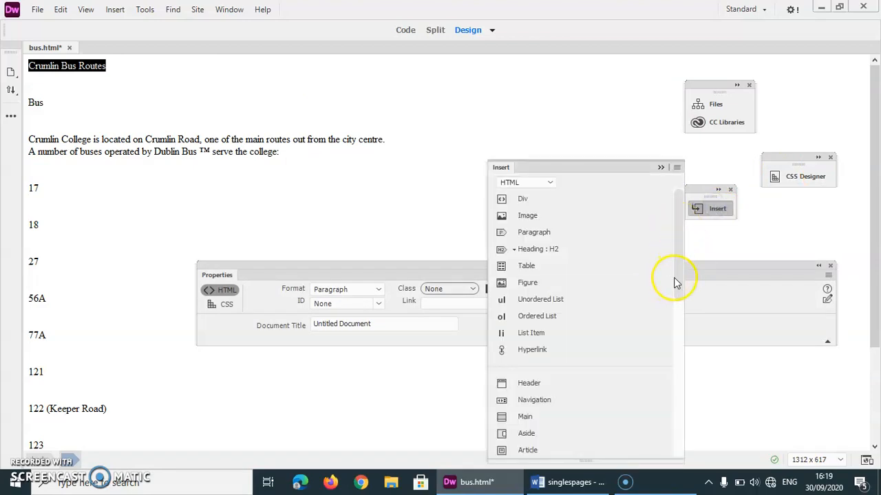
{"action": "left_click", "coordinate": [513, 249]}
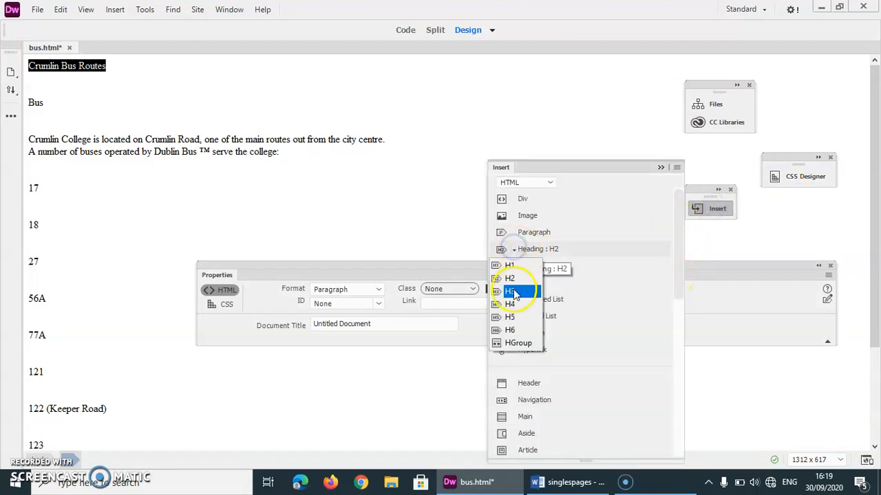
{"action": "left_click", "coordinate": [514, 265]}
{"action": "left_click", "coordinate": [352, 140]}
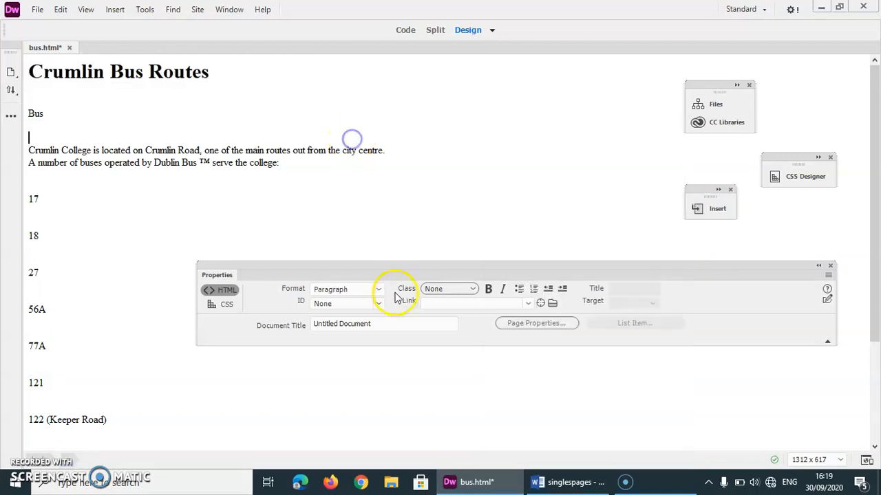
Close the Properties and Insert panels, reopen Properties and place it below the introduction text.
{"action": "left_click_drag", "start_coordinate": [412, 269], "coordinate": [305, 226]}
{"action": "left_click", "coordinate": [722, 226]}
{"action": "left_click", "coordinate": [731, 190]}
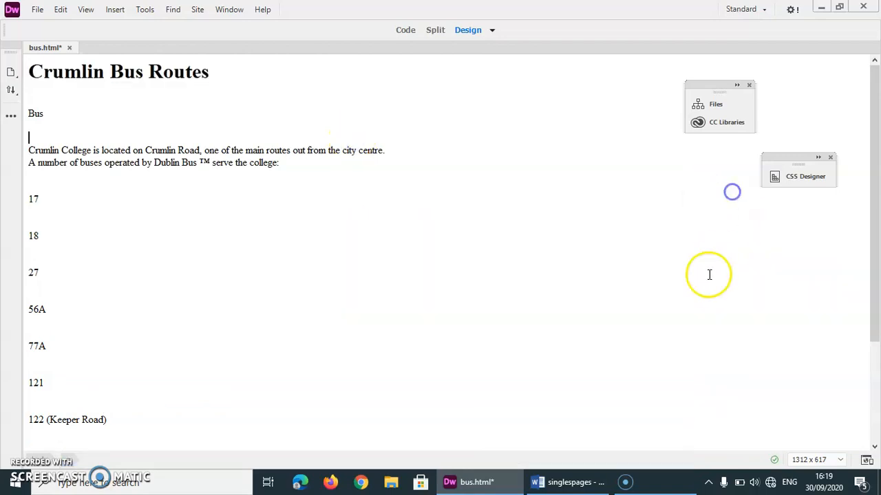
{"action": "left_click", "coordinate": [230, 9]}
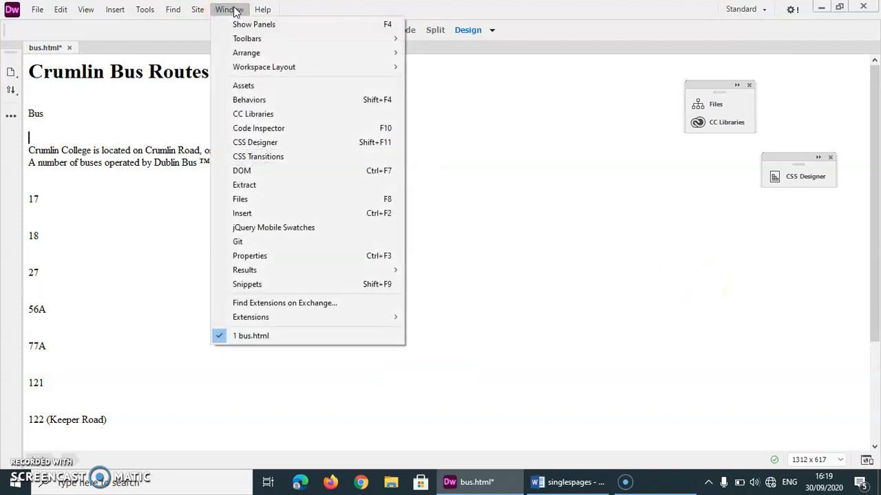
{"action": "left_click", "coordinate": [261, 256]}
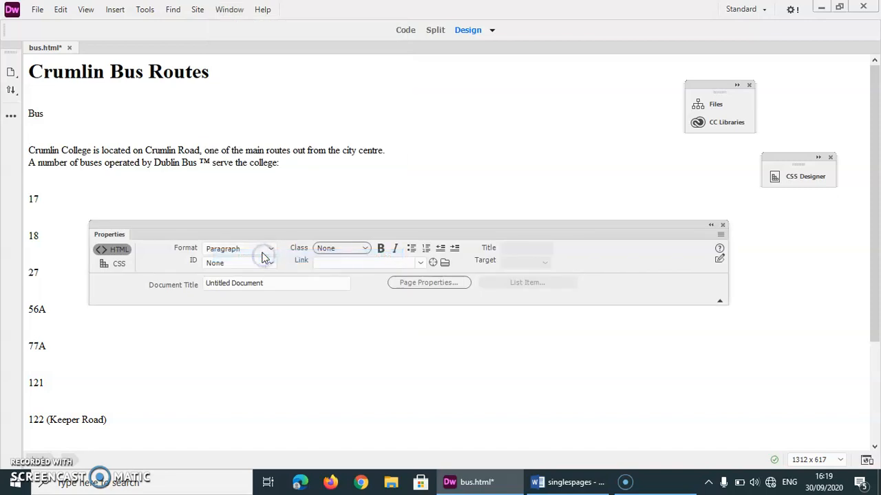
{"action": "left_click_drag", "start_coordinate": [272, 234], "coordinate": [413, 280]}
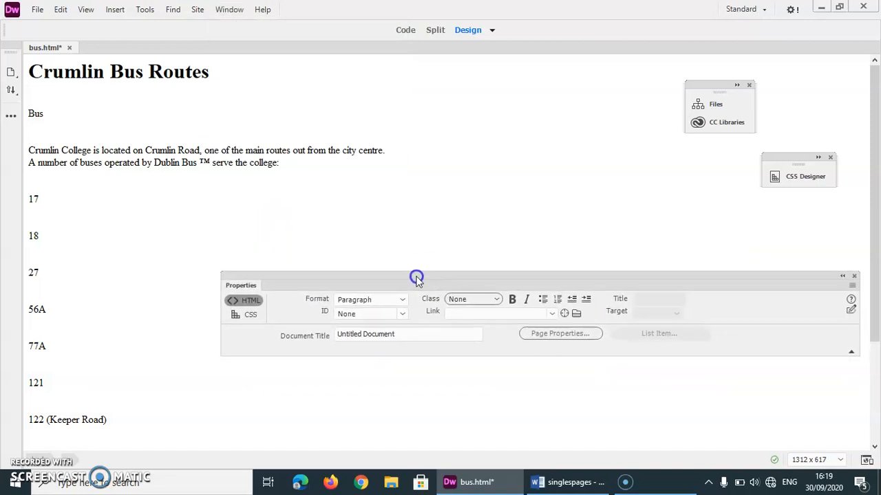
Format the "Bus" line as Heading 2 and move the Properties panel up the page.
{"action": "left_click", "coordinate": [54, 113]}
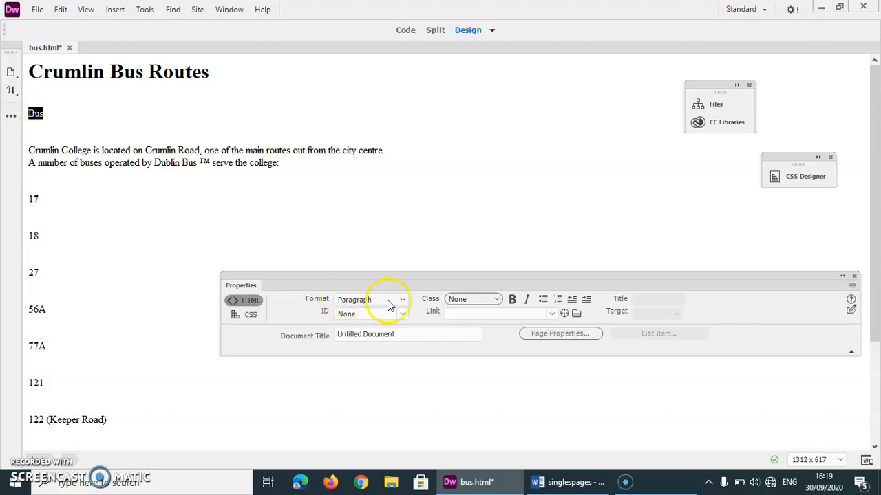
{"action": "left_click", "coordinate": [403, 302]}
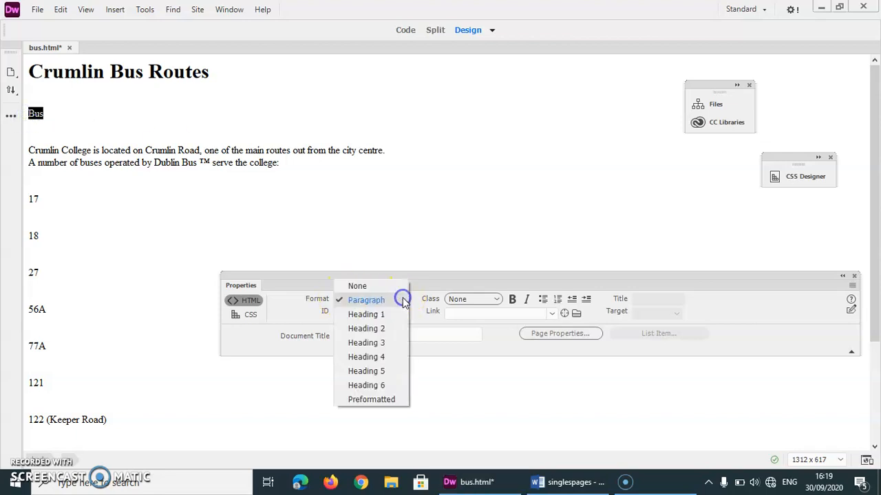
{"action": "left_click", "coordinate": [365, 329]}
{"action": "left_click_drag", "start_coordinate": [401, 277], "coordinate": [452, 165]}
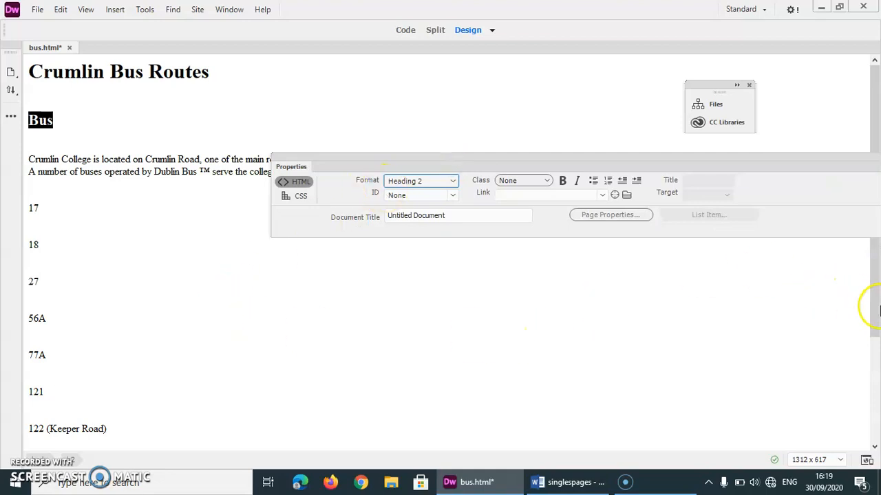
Format the "Luas" line below the bus routes as Heading 2 and deselect it.
{"action": "scroll", "coordinate": [879, 303], "scroll_direction": "down", "scroll_amount": 3}
{"action": "left_click", "coordinate": [57, 387]}
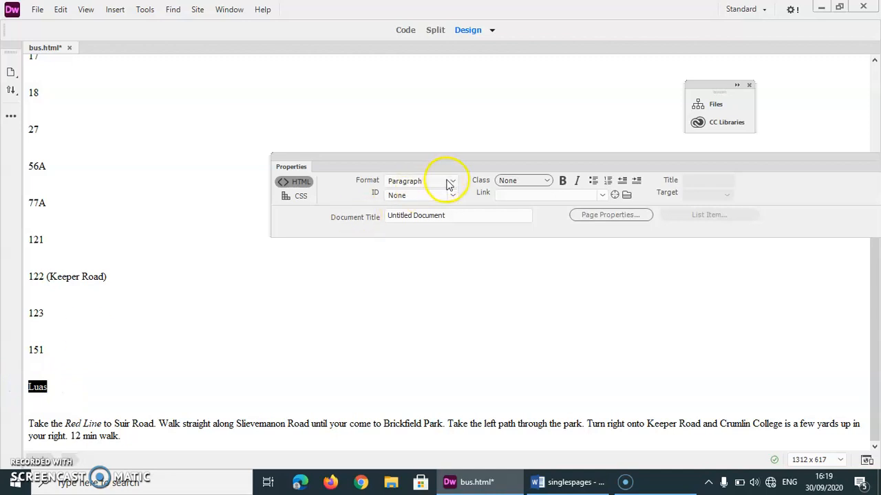
{"action": "left_click", "coordinate": [451, 181]}
{"action": "left_click", "coordinate": [432, 211]}
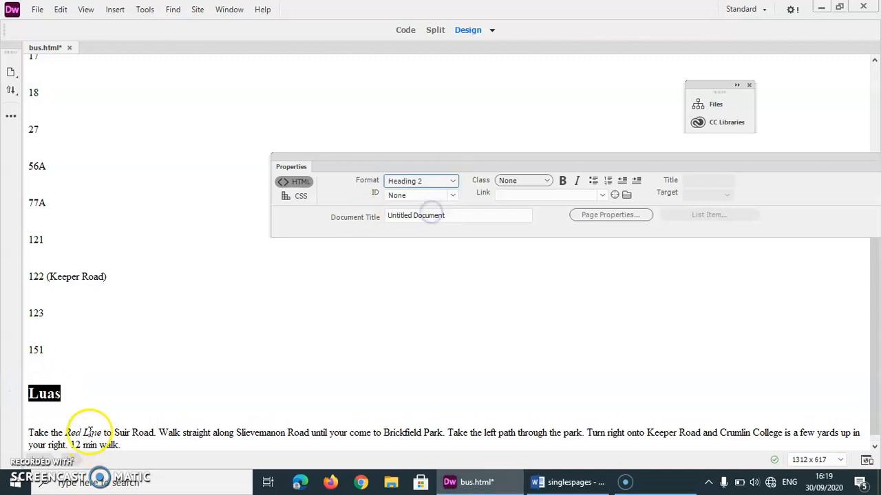
{"action": "left_click", "coordinate": [124, 371]}
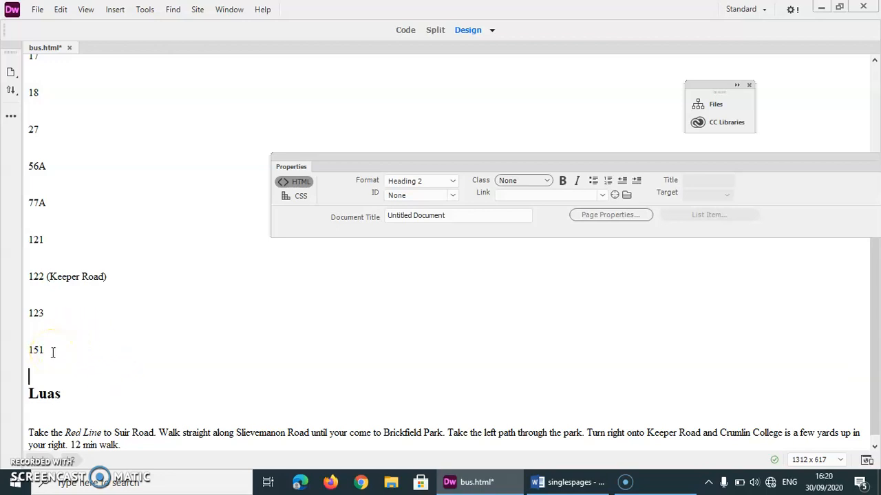
Try unordered and ordered list formatting on bus routes 17 to 151, removing each one again.
{"action": "left_click_drag", "start_coordinate": [41, 344], "coordinate": [5, 188]}
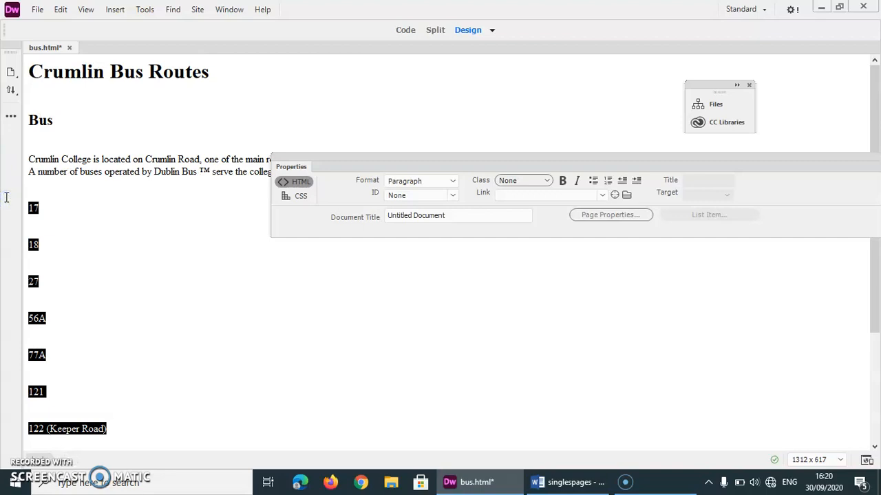
{"action": "left_click", "coordinate": [594, 181]}
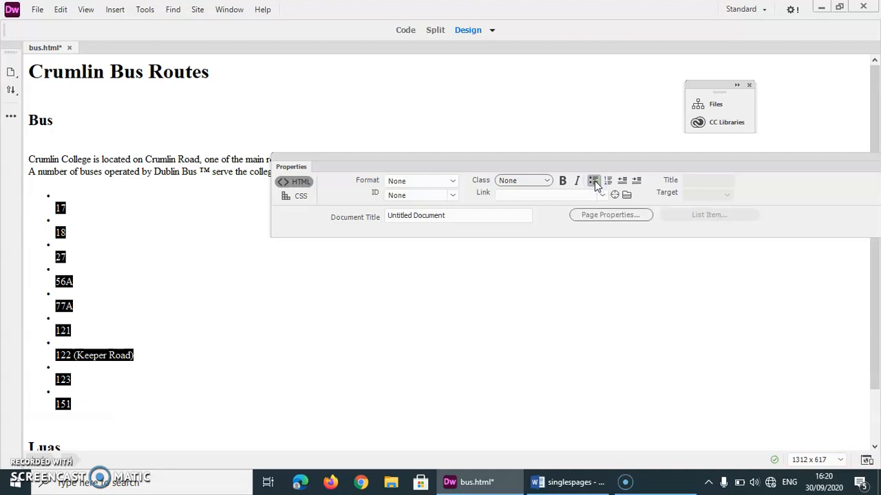
{"action": "left_click", "coordinate": [594, 182]}
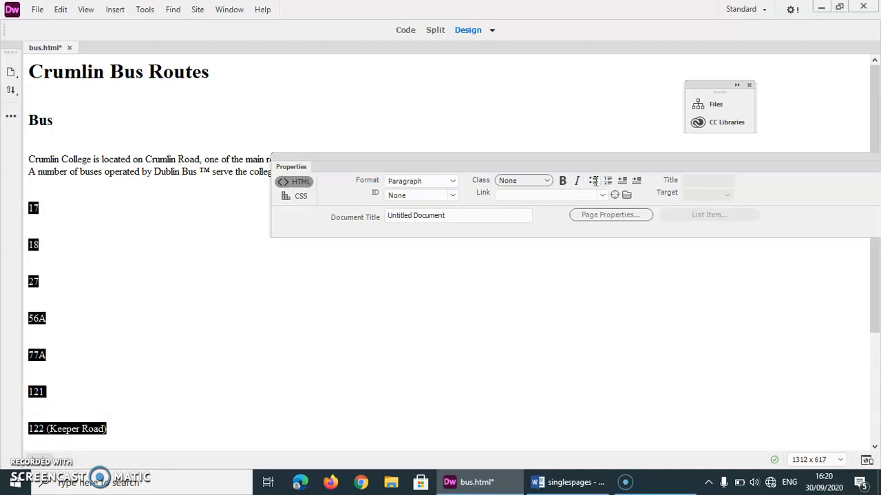
{"action": "left_click", "coordinate": [607, 181]}
{"action": "left_click", "coordinate": [607, 181]}
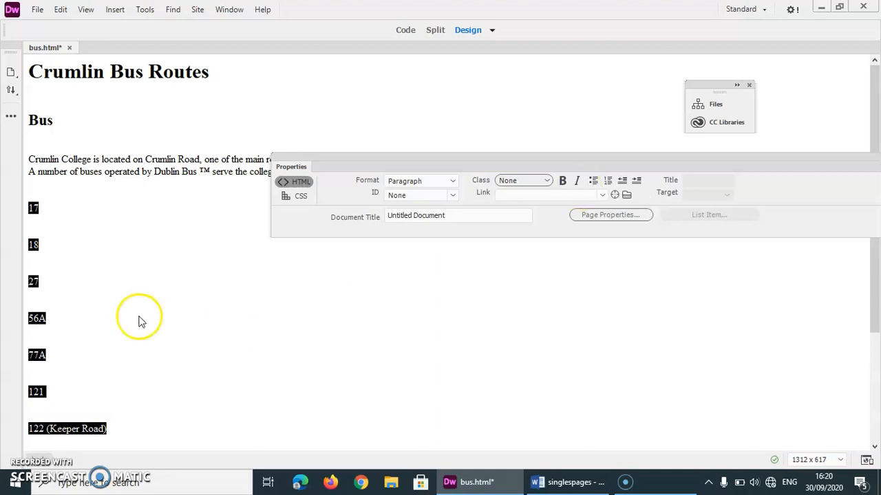
Turn the selected bus routes from 17 to 151 into an unordered list.
{"action": "right_click", "coordinate": [35, 210]}
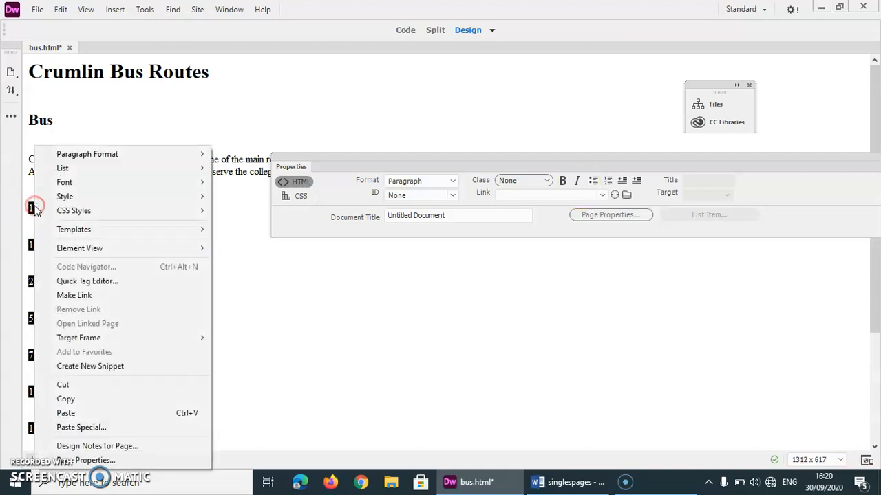
{"action": "mouse_move", "coordinate": [49, 170]}
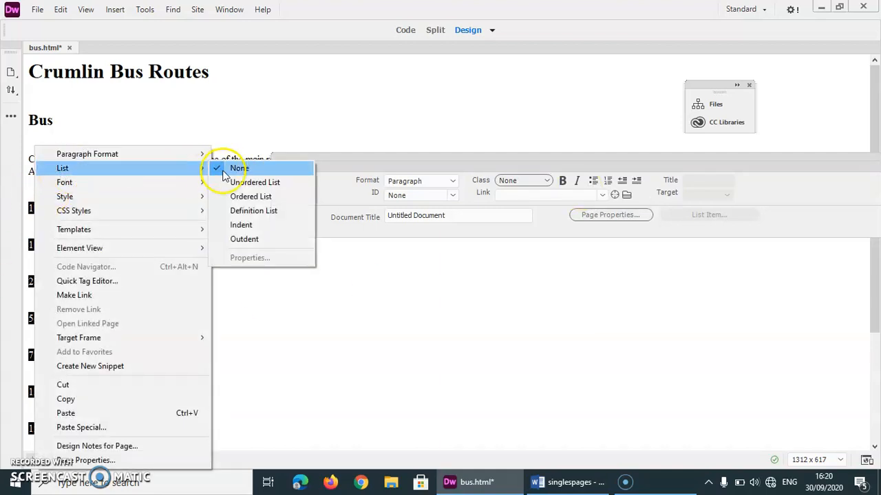
{"action": "left_click", "coordinate": [253, 184]}
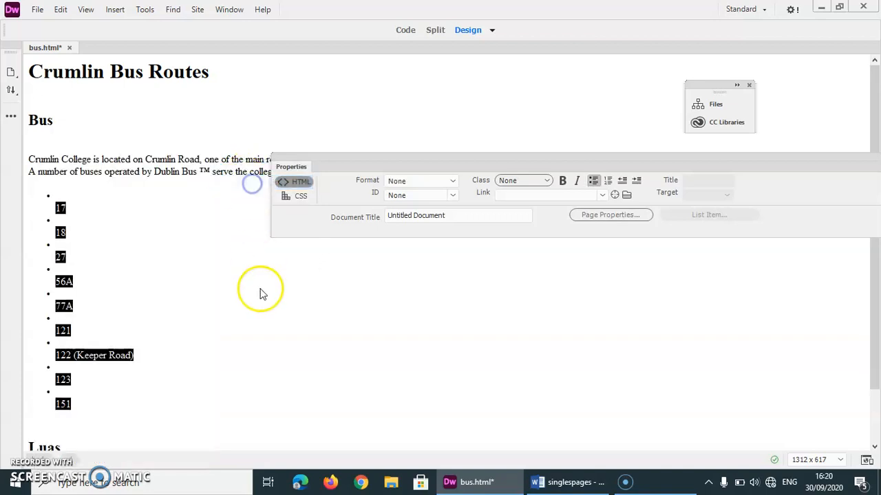
Undo the bulleted list, try an ordered list on bus routes 17 to 151, and undo that too.
{"action": "key", "text": "ctrl+z"}
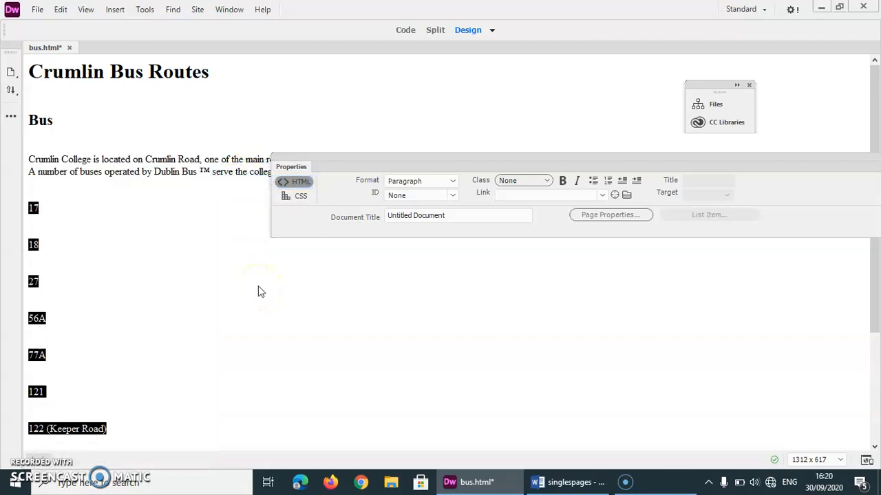
{"action": "right_click", "coordinate": [30, 209]}
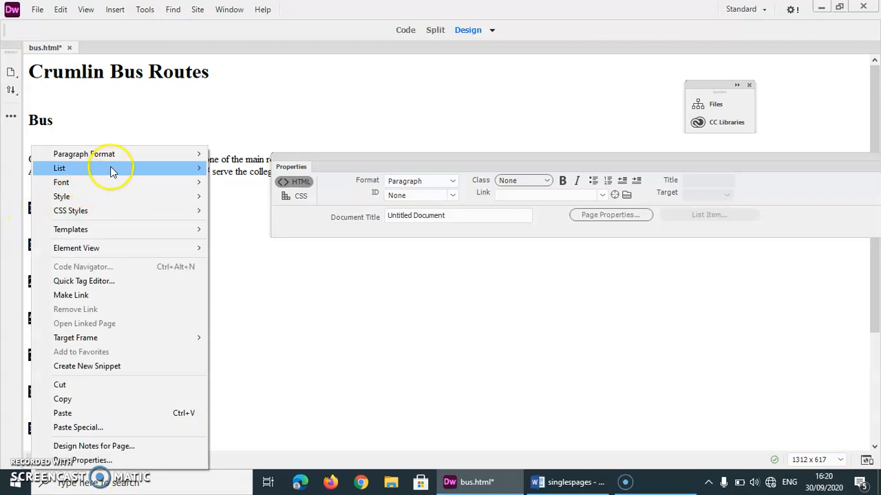
{"action": "mouse_move", "coordinate": [112, 170]}
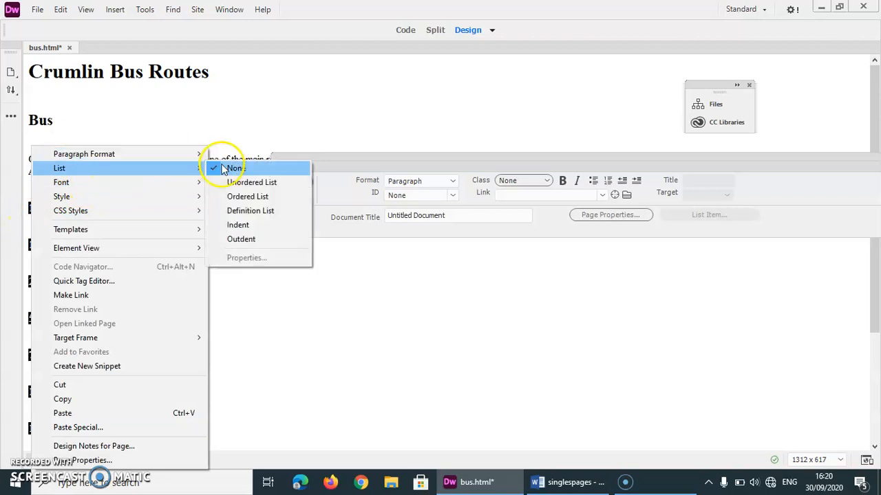
{"action": "left_click", "coordinate": [246, 200]}
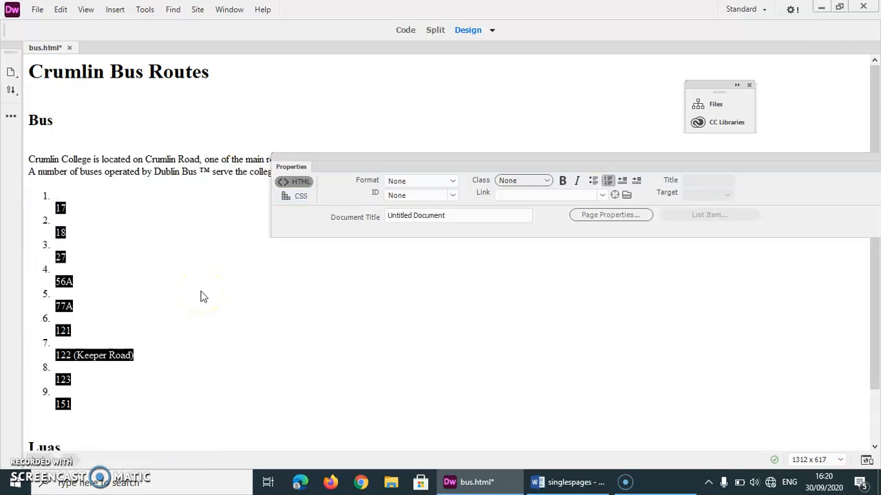
{"action": "key", "text": "ctrl+z"}
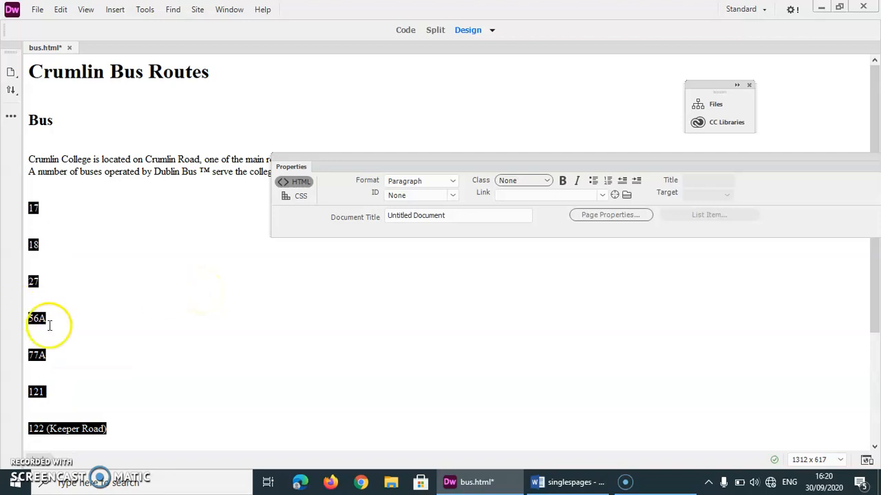
Try inserting an unordered list on bus routes 17 to 151, undo it and deselect the routes.
{"action": "left_click", "coordinate": [117, 10]}
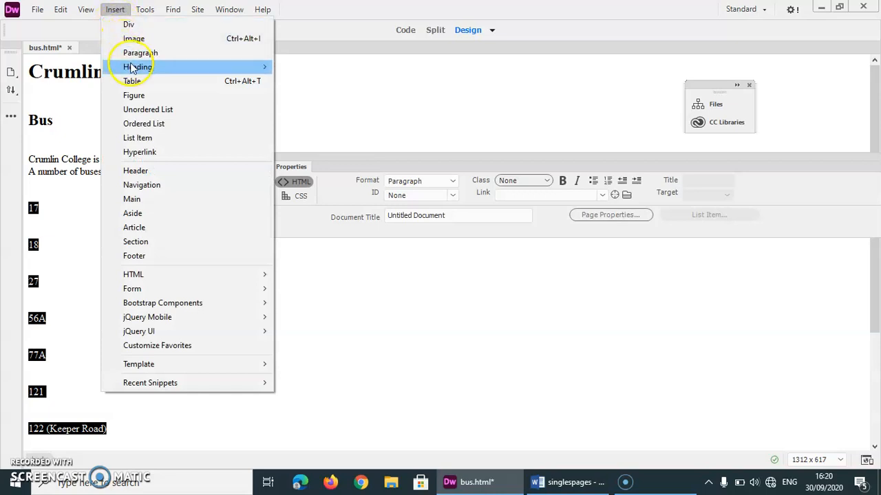
{"action": "left_click", "coordinate": [134, 110]}
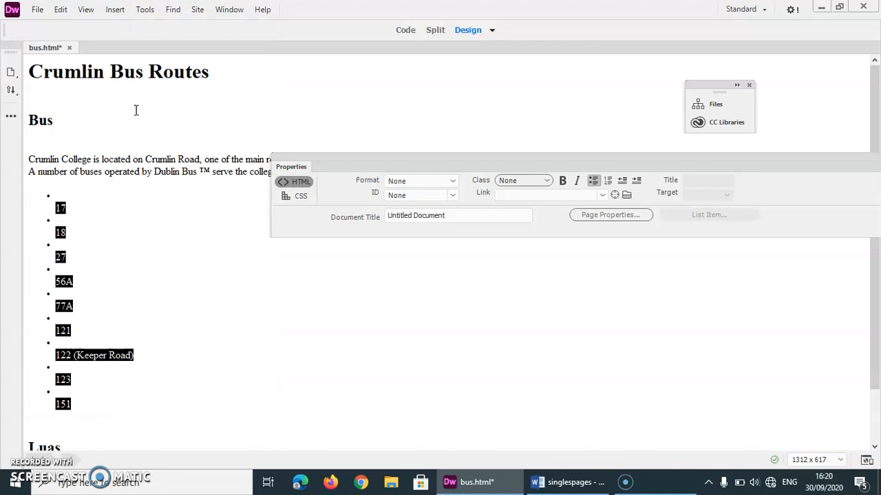
{"action": "key", "text": "ctrl+z"}
{"action": "left_click", "coordinate": [114, 10]}
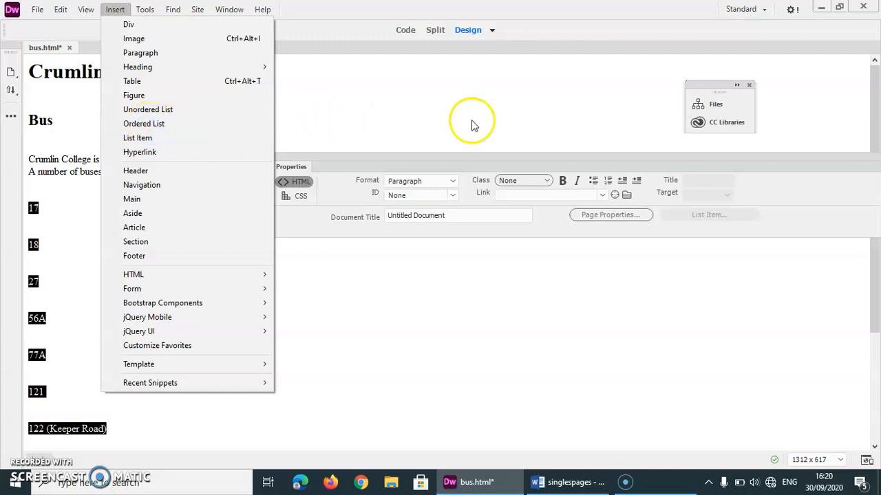
{"action": "left_click", "coordinate": [590, 93]}
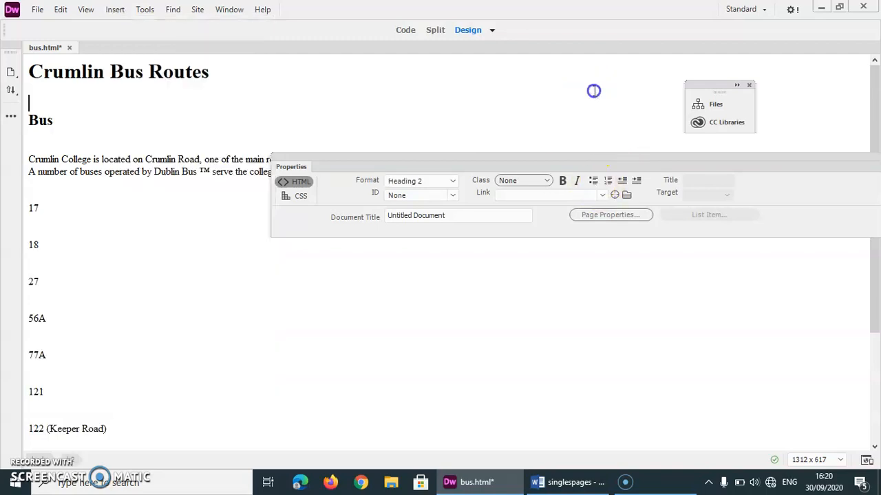
Show the Insert panel, move the Properties panel clear of it, and leave Insert collapsed as a small floating panel.
{"action": "left_click", "coordinate": [225, 11]}
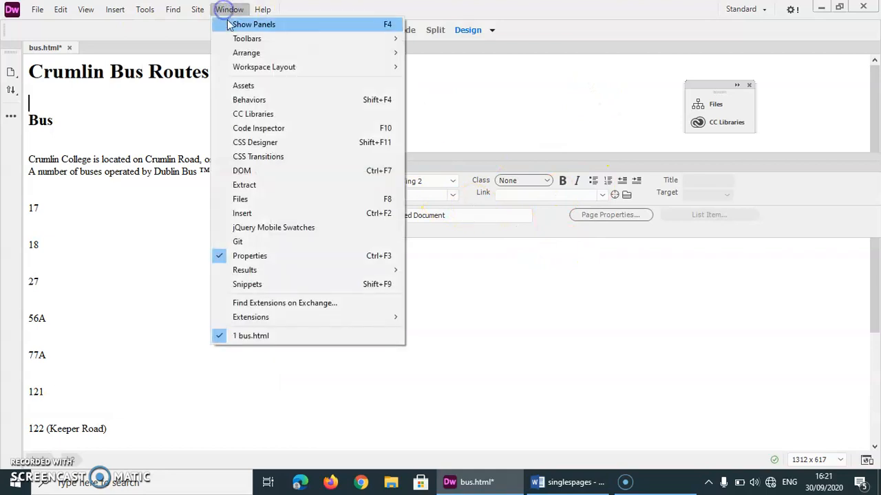
{"action": "left_click", "coordinate": [245, 214]}
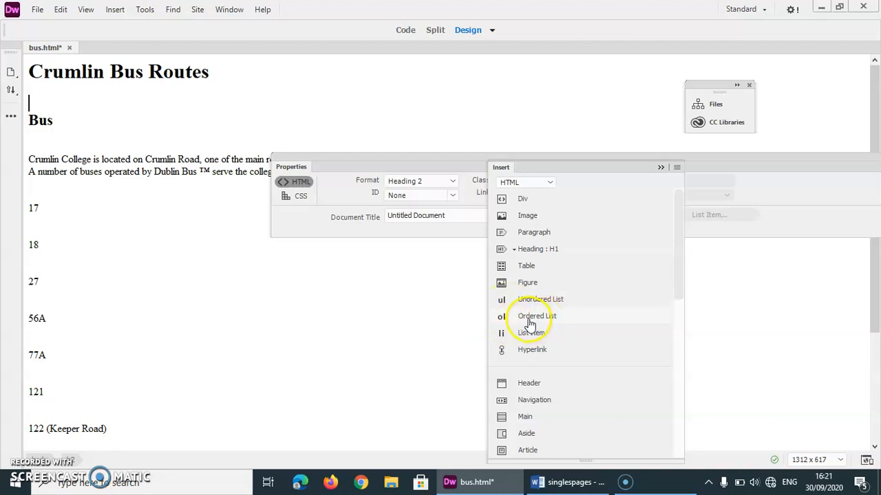
{"action": "left_click", "coordinate": [661, 168]}
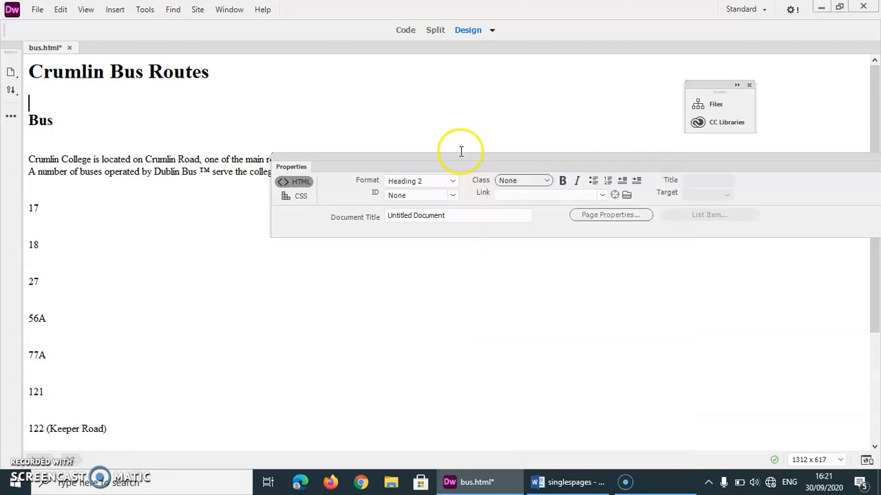
{"action": "left_click_drag", "start_coordinate": [659, 178], "coordinate": [548, 263]}
{"action": "left_click", "coordinate": [713, 206]}
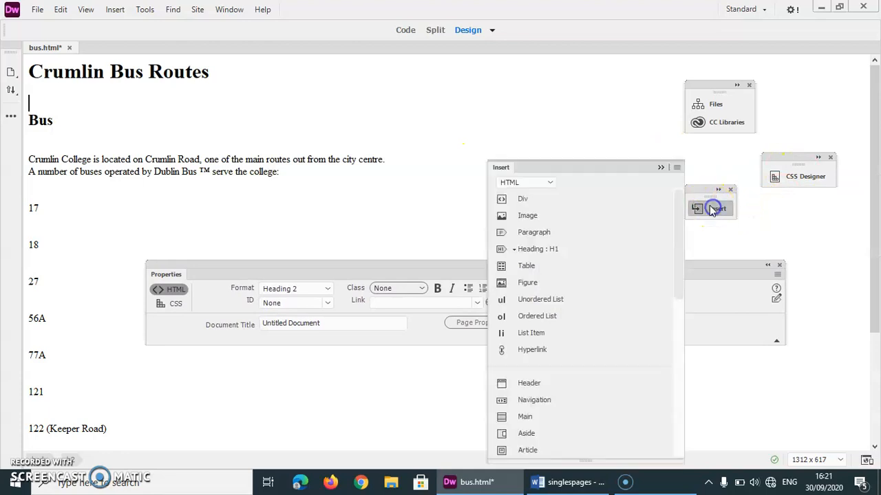
{"action": "left_click", "coordinate": [660, 168]}
{"action": "left_click_drag", "start_coordinate": [709, 200], "coordinate": [685, 205]}
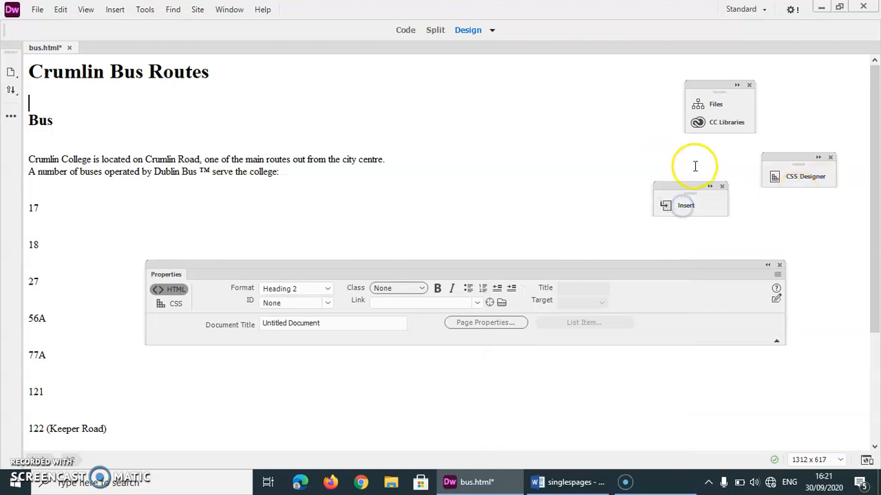
Expand the Files panel, collapse it again and place it above the CSS Designer panel.
{"action": "left_click", "coordinate": [726, 106]}
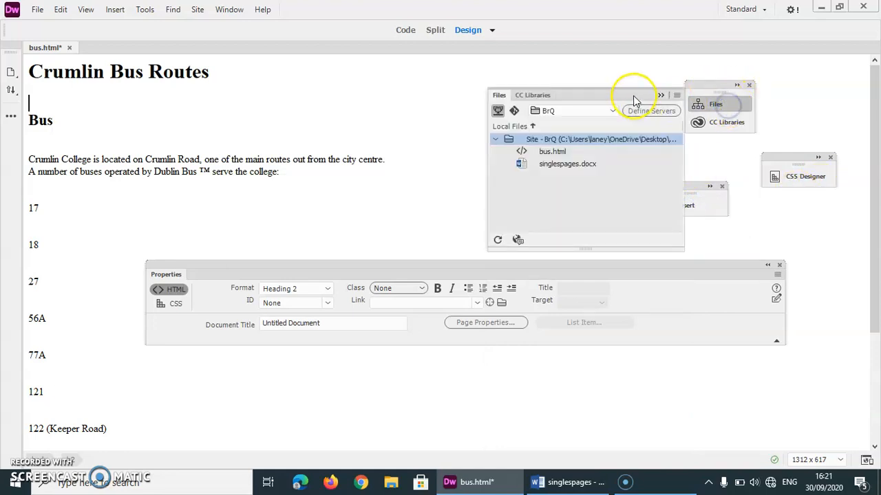
{"action": "left_click_drag", "start_coordinate": [634, 99], "coordinate": [574, 126]}
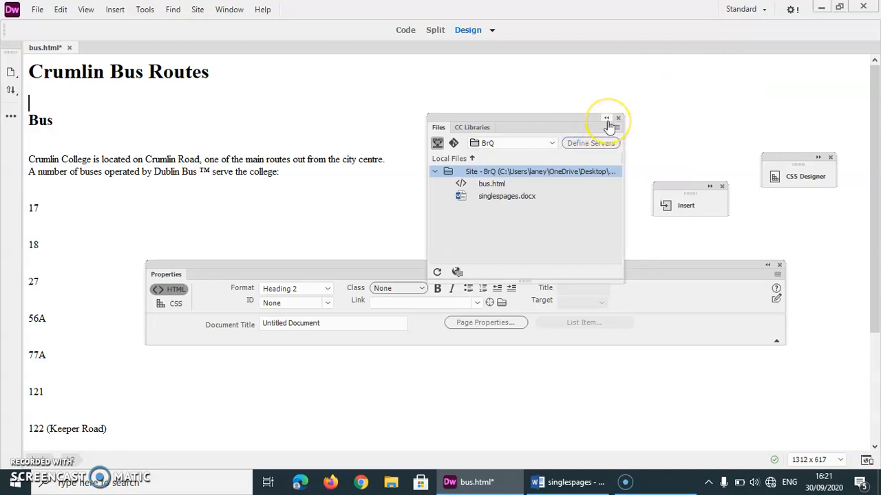
{"action": "left_click", "coordinate": [606, 120]}
{"action": "left_click_drag", "start_coordinate": [448, 132], "coordinate": [788, 75]}
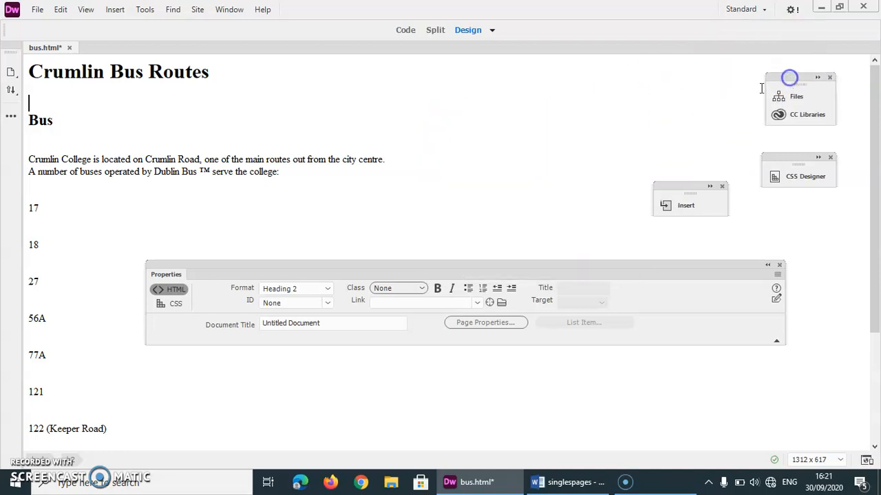
{"action": "left_click", "coordinate": [227, 10]}
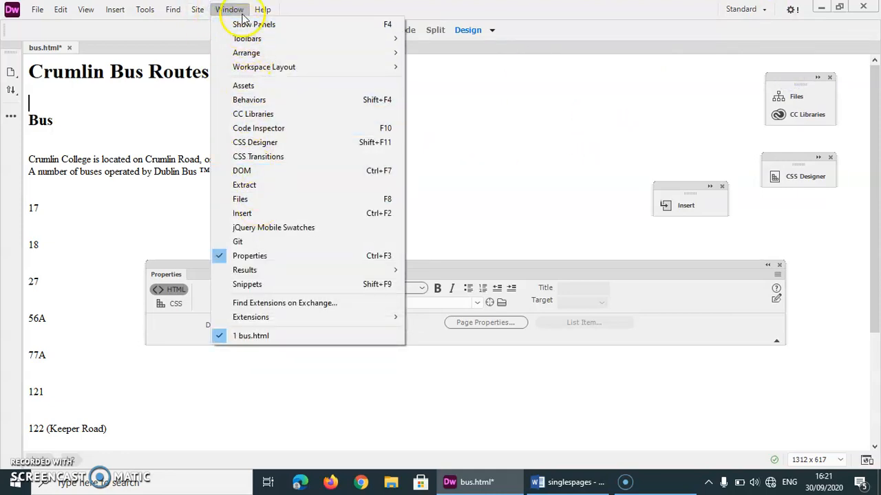
{"action": "left_click", "coordinate": [479, 151]}
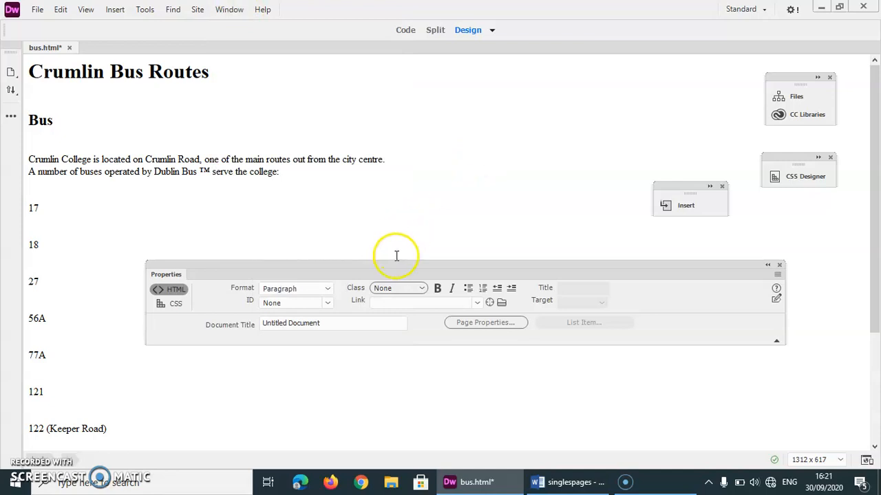
Move the Properties panel up beside the routes and format bus routes 17 to 151 as an unordered list.
{"action": "left_click_drag", "start_coordinate": [507, 264], "coordinate": [629, 220]}
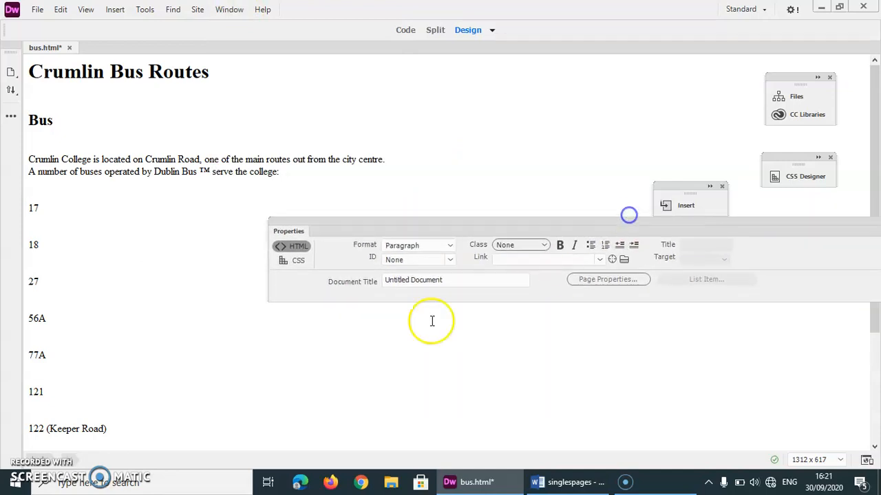
{"action": "left_click_drag", "start_coordinate": [878, 324], "coordinate": [877, 419]}
{"action": "left_click", "coordinate": [81, 377]}
{"action": "left_click_drag", "start_coordinate": [44, 381], "coordinate": [3, 150]}
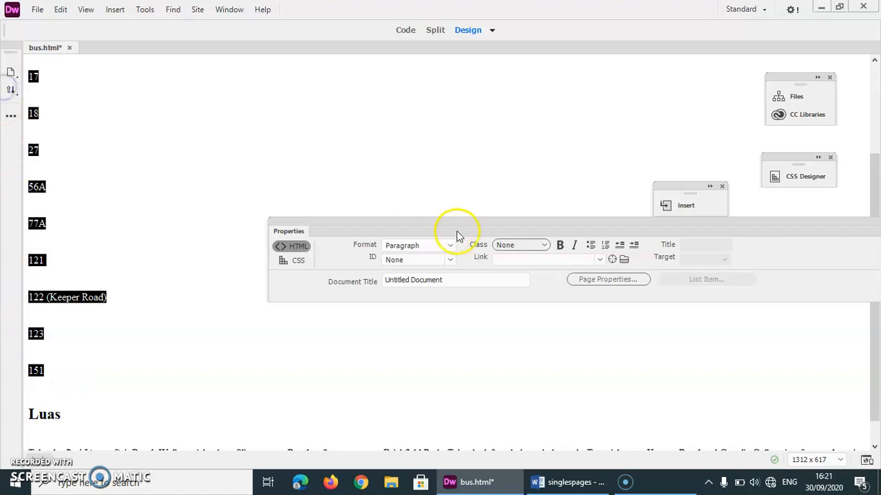
{"action": "left_click", "coordinate": [590, 247]}
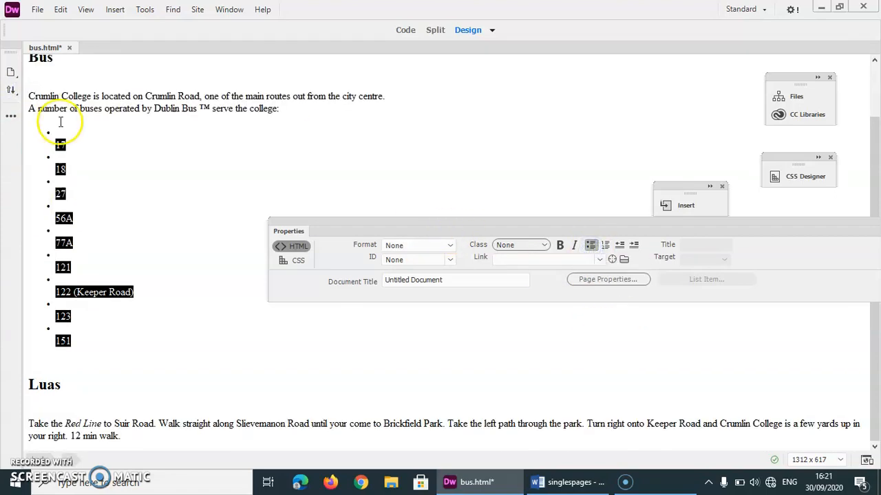
Remove the empty line before each bus route from 17 to 151 so every route sits beside its bullet.
{"action": "left_click", "coordinate": [60, 129]}
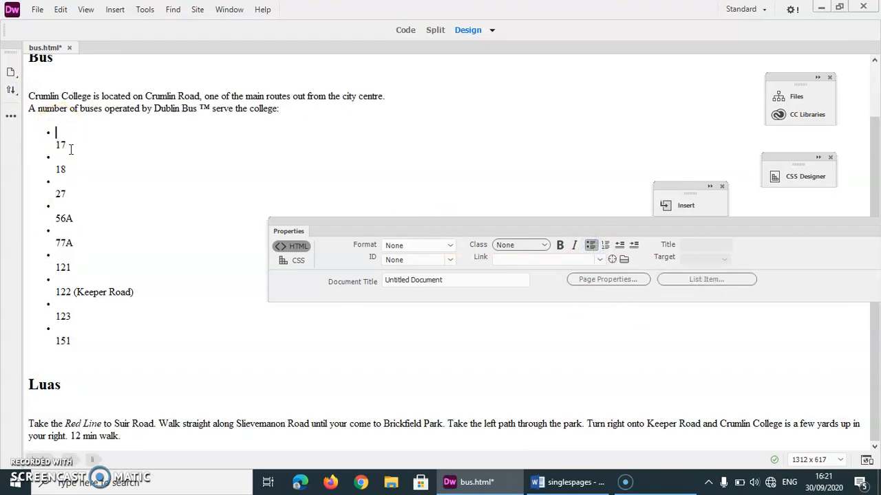
{"action": "key", "text": "Delete"}
{"action": "left_click", "coordinate": [59, 155]}
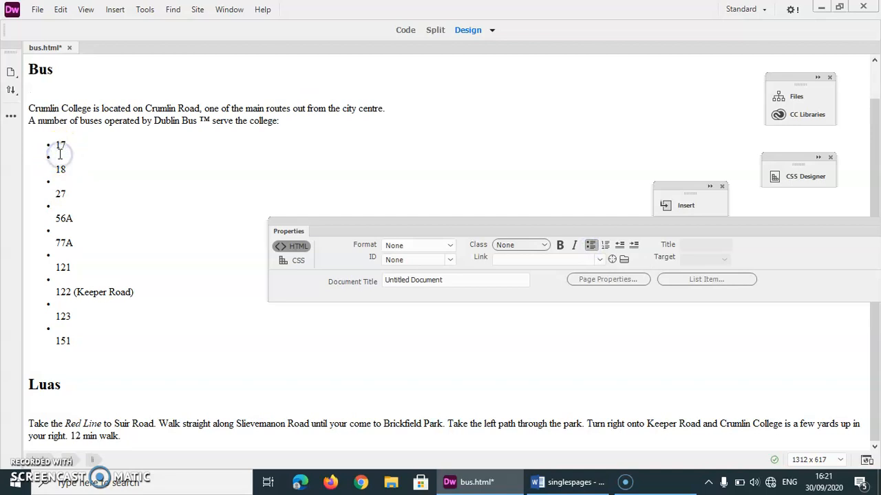
{"action": "key", "text": "Delete"}
{"action": "left_click", "coordinate": [60, 181]}
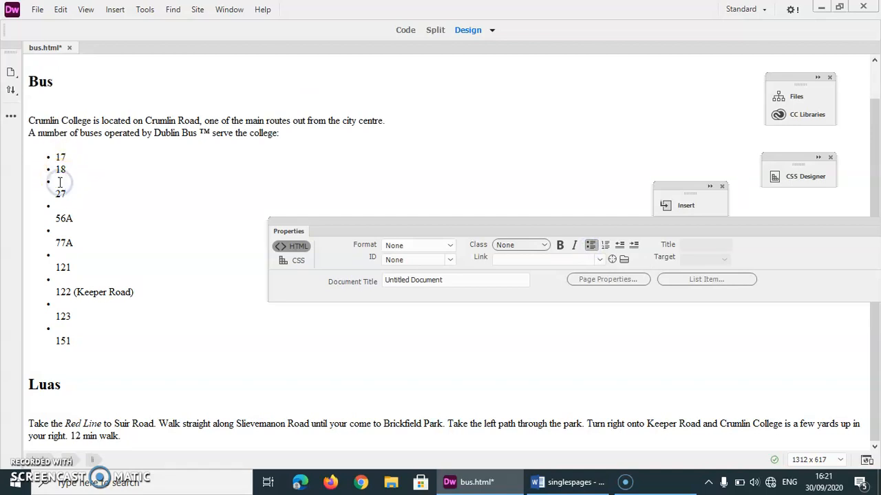
{"action": "key", "text": "Delete"}
{"action": "left_click", "coordinate": [55, 208]}
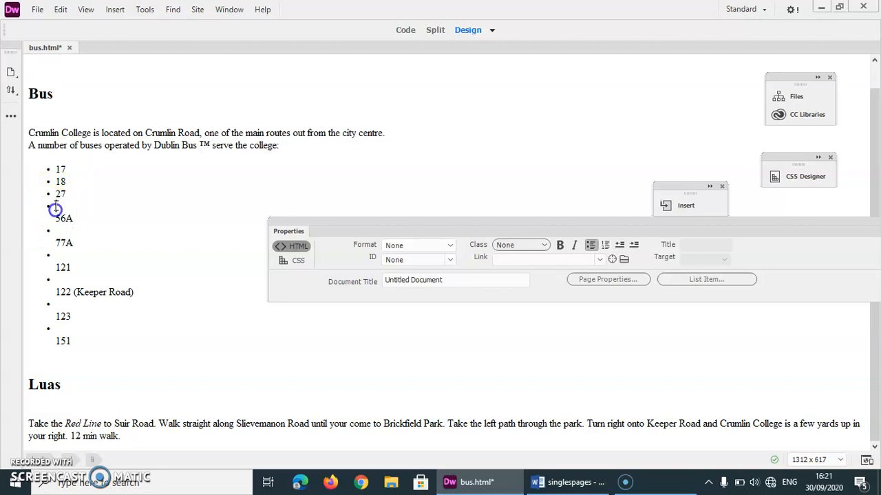
{"action": "key", "text": "Delete"}
{"action": "left_click", "coordinate": [58, 230]}
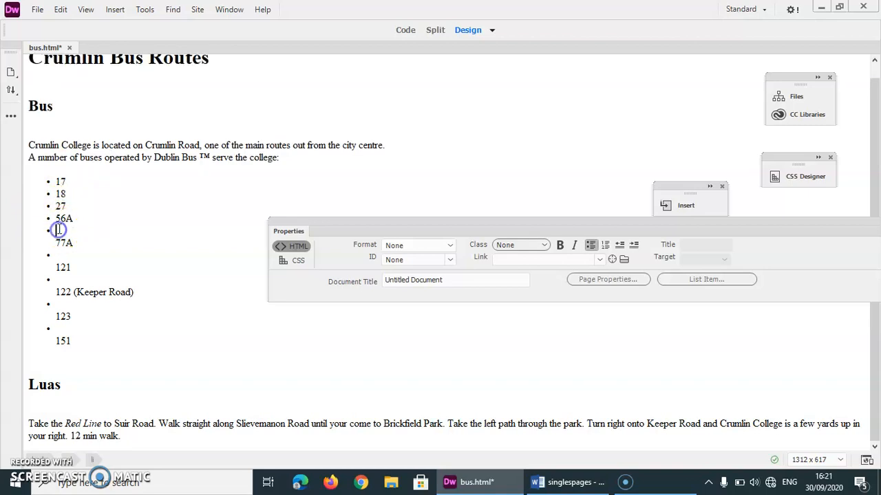
{"action": "key", "text": "Delete"}
{"action": "left_click", "coordinate": [61, 256]}
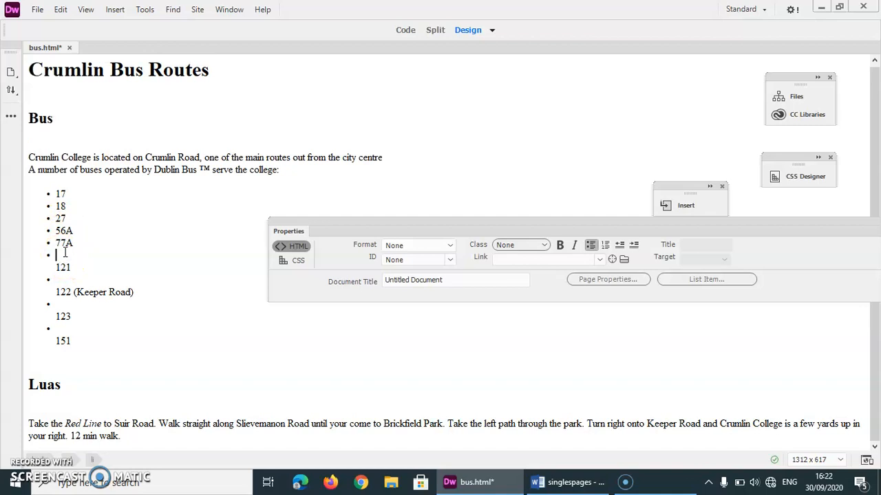
{"action": "key", "text": "Delete"}
{"action": "key", "text": "Delete"}
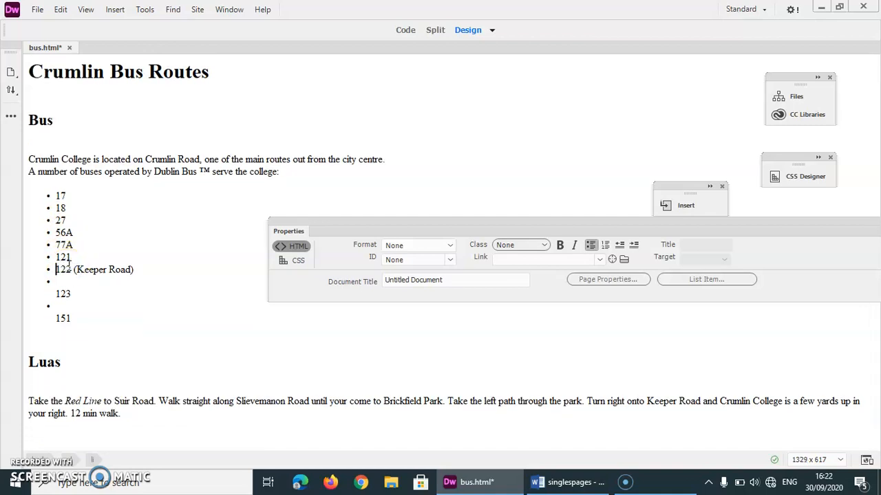
{"action": "left_click", "coordinate": [68, 281]}
{"action": "key", "text": "Delete"}
{"action": "left_click", "coordinate": [72, 293]}
{"action": "key", "text": "Delete"}
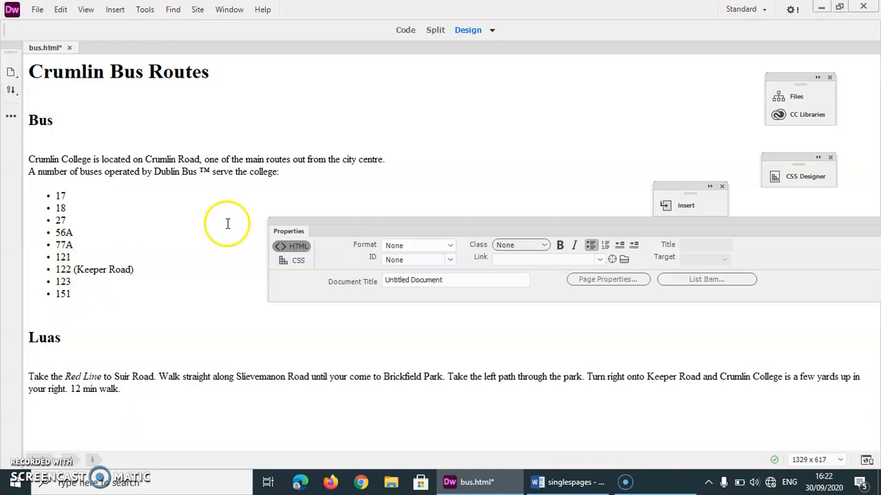
Set the page's Heading 1 colour to dark teal #0E5864 in the page properties.
{"action": "left_click_drag", "start_coordinate": [384, 235], "coordinate": [350, 241]}
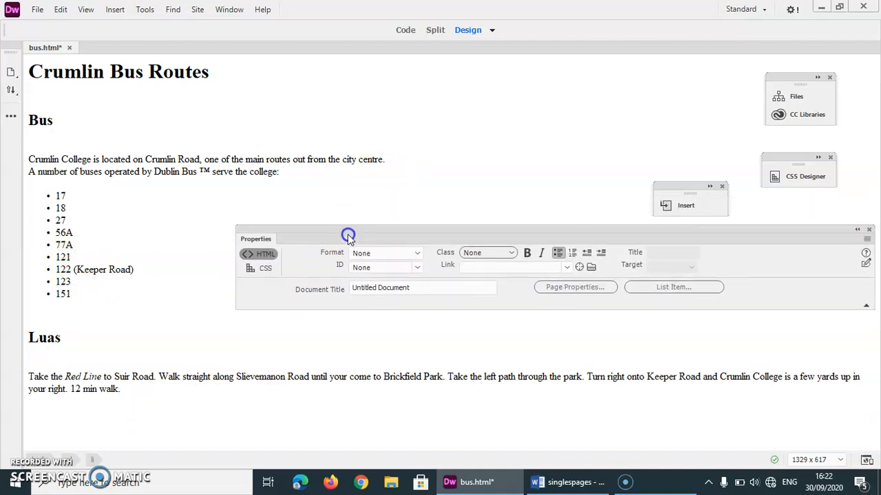
{"action": "left_click", "coordinate": [586, 288]}
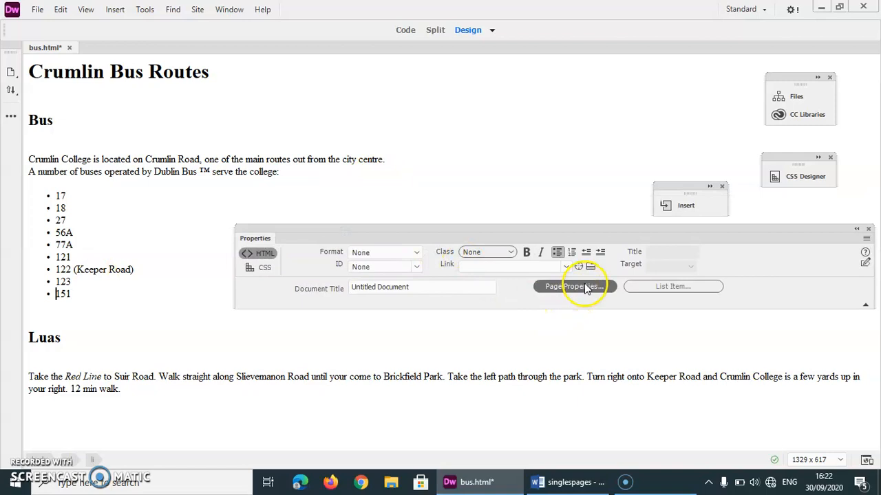
{"action": "left_click", "coordinate": [575, 288]}
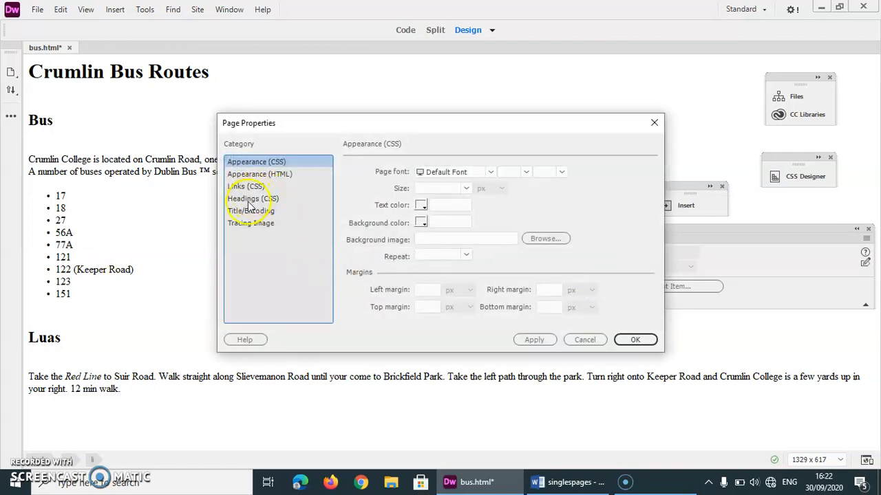
{"action": "left_click", "coordinate": [249, 200]}
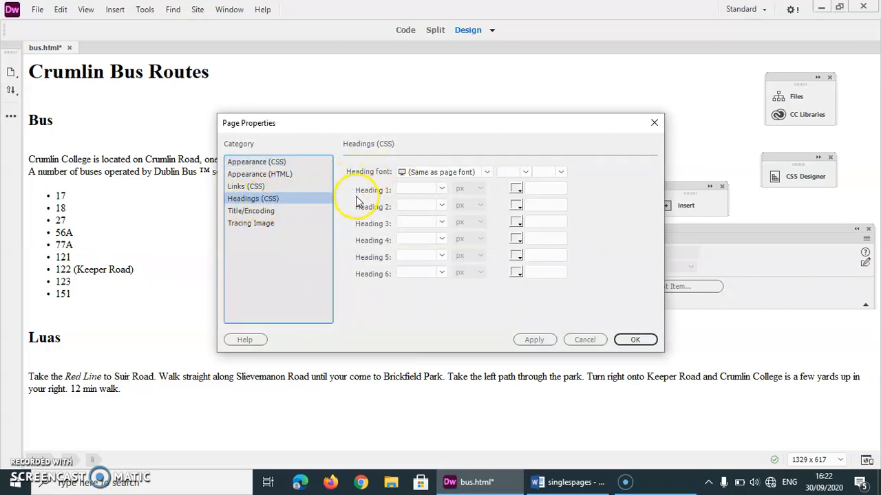
{"action": "left_click", "coordinate": [520, 190]}
{"action": "left_click", "coordinate": [562, 307]}
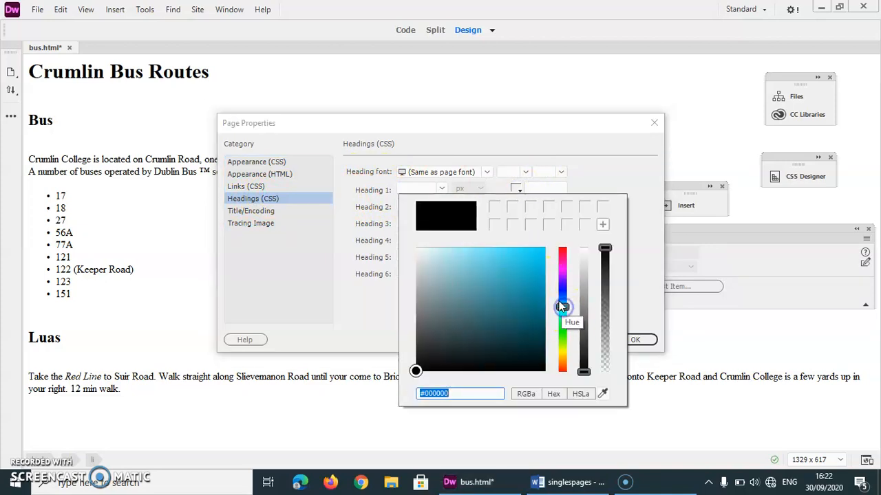
{"action": "left_click", "coordinate": [528, 325]}
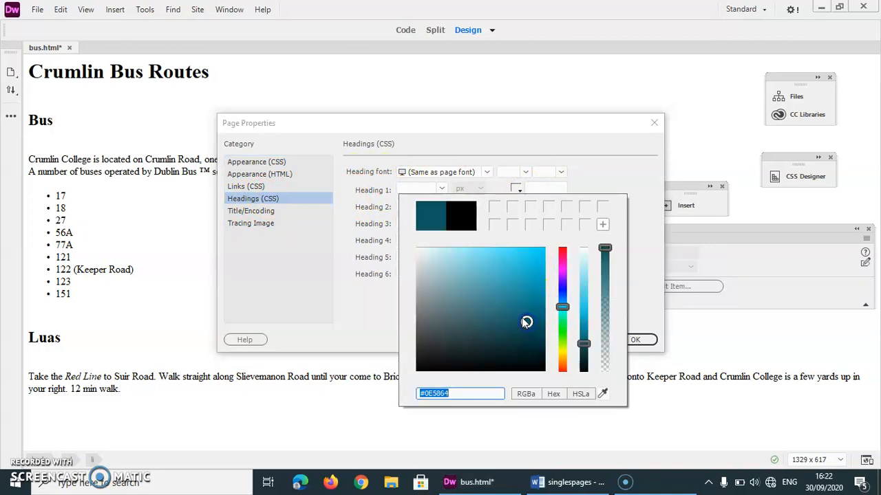
{"action": "left_click", "coordinate": [642, 234]}
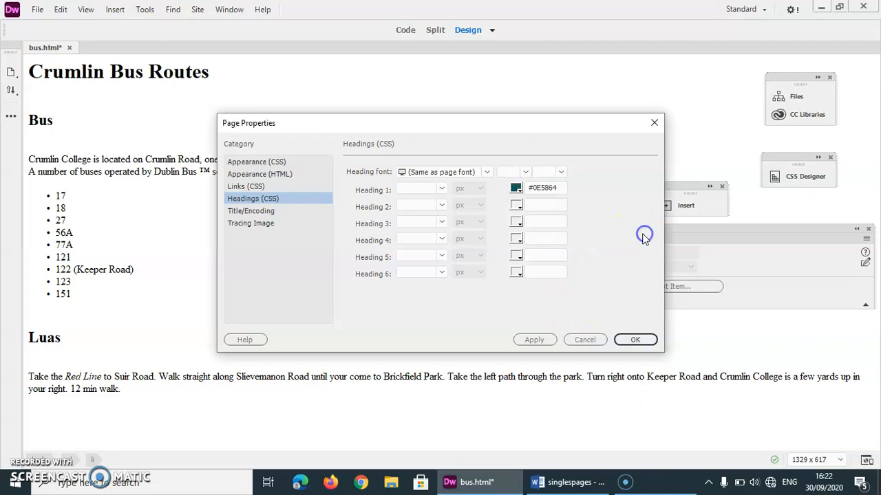
Sample the Heading 1 colour for Heading 2, lighten it to #1EBFD9 and accept the page properties.
{"action": "left_click", "coordinate": [517, 208]}
{"action": "left_click", "coordinate": [600, 410]}
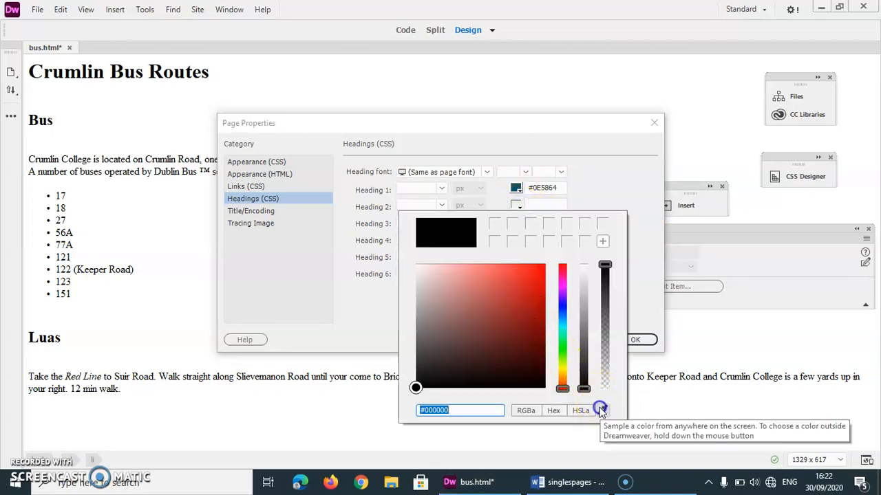
{"action": "left_click", "coordinate": [520, 189]}
{"action": "left_click_drag", "start_coordinate": [583, 357], "coordinate": [583, 330]}
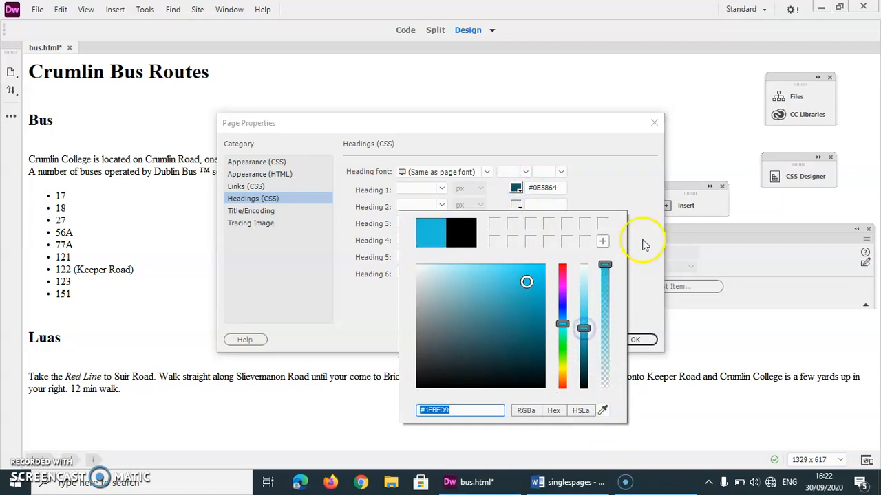
{"action": "left_click", "coordinate": [695, 151]}
{"action": "left_click", "coordinate": [635, 339]}
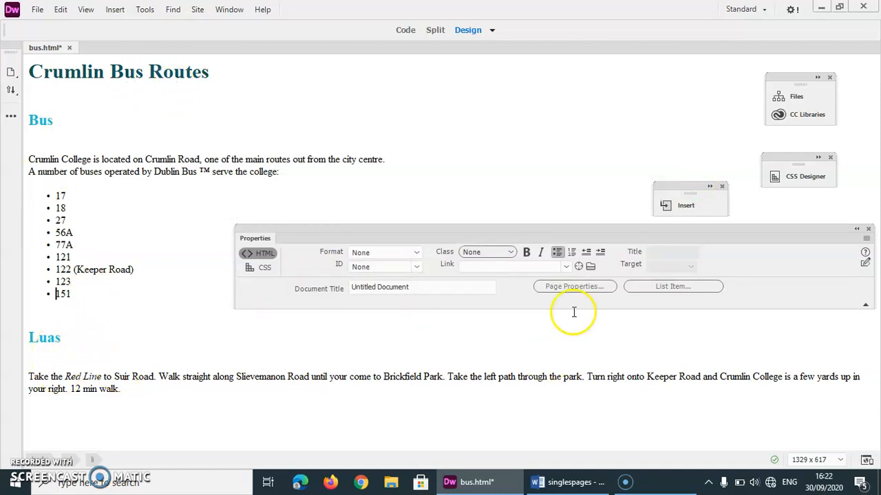
Set the CSS page font to the Gill Sans, Gill Sans MT, Myriad Pro sans-serif stack in the page properties.
{"action": "left_click", "coordinate": [596, 288]}
{"action": "left_click", "coordinate": [596, 291]}
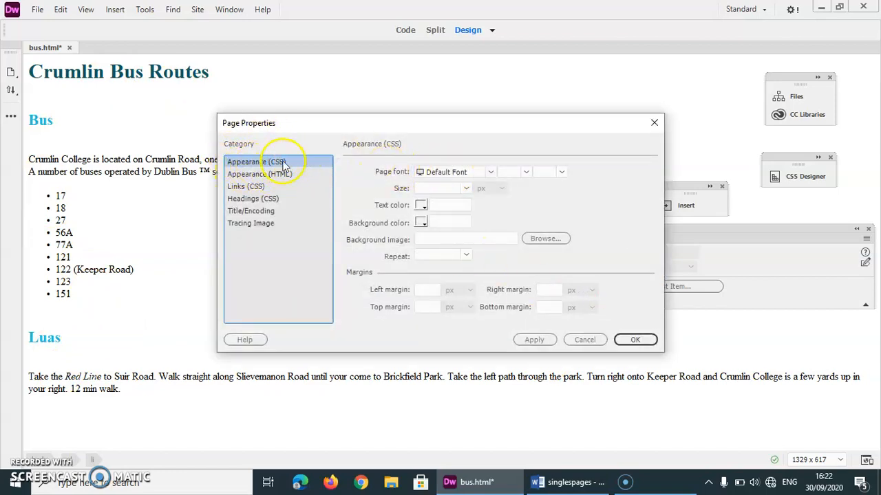
{"action": "left_click", "coordinate": [488, 175]}
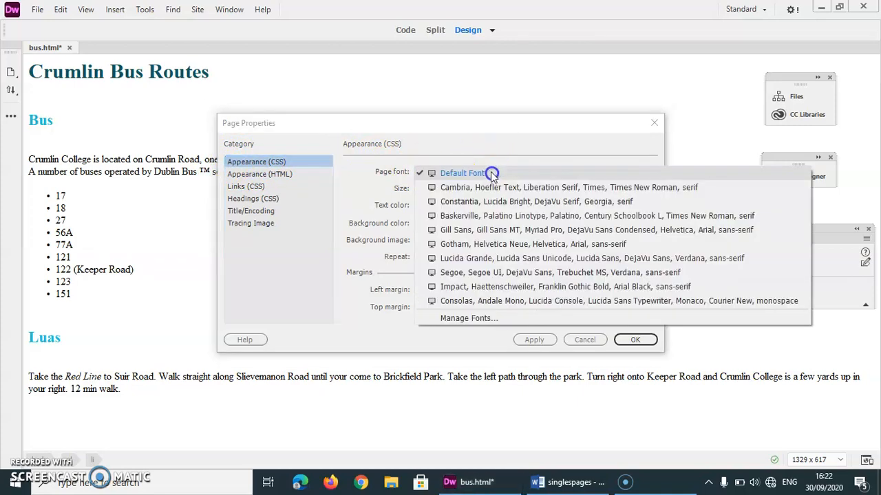
{"action": "left_click", "coordinate": [475, 233]}
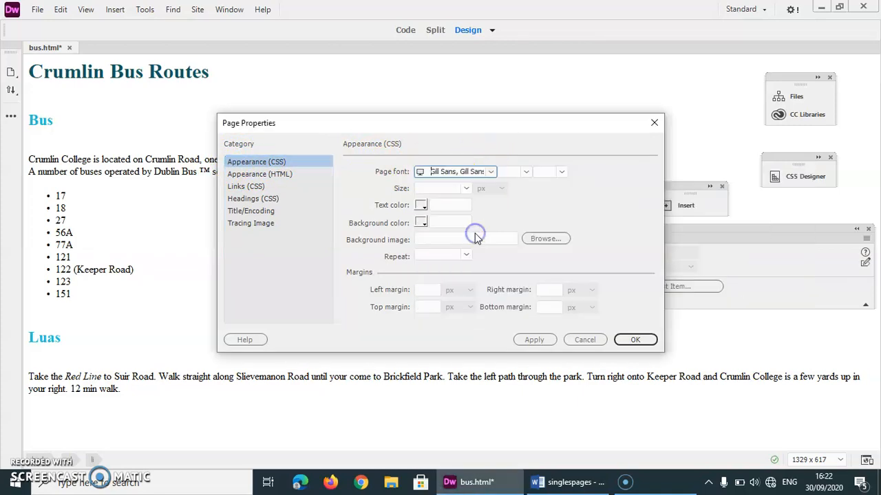
Set the page's CSS background colour to pale blue-grey #C1CED1.
{"action": "left_click", "coordinate": [421, 223]}
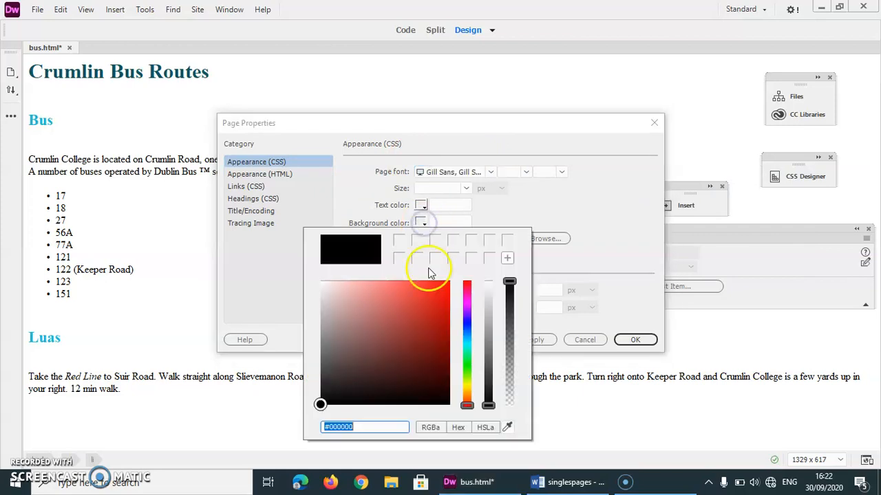
{"action": "left_click", "coordinate": [466, 338]}
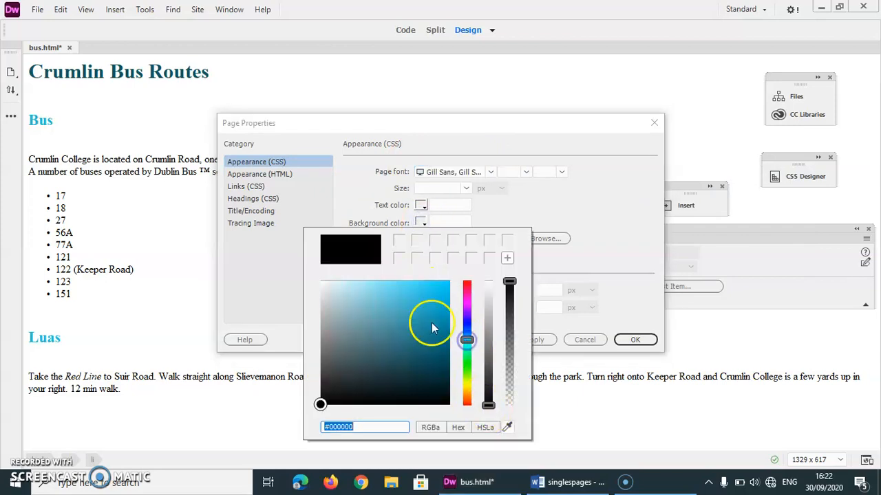
{"action": "left_click", "coordinate": [353, 333]}
{"action": "mouse_move", "coordinate": [353, 333]}
{"action": "left_mouse_down"}
{"action": "mouse_move", "coordinate": [344, 310]}
{"action": "mouse_move", "coordinate": [331, 317]}
{"action": "mouse_move", "coordinate": [331, 302]}
{"action": "left_mouse_up"}
{"action": "left_click", "coordinate": [483, 286]}
{"action": "left_click", "coordinate": [602, 190]}
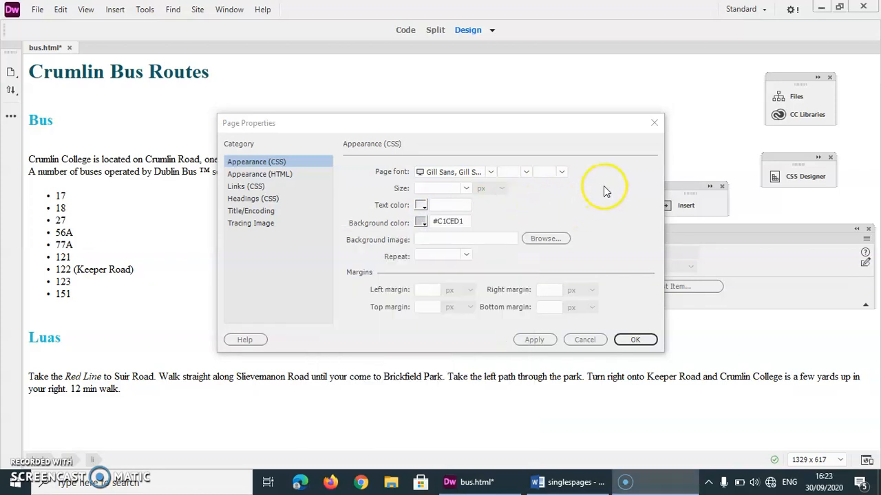
Set the page's text colour to near-black #0B0B0B and apply the page properties.
{"action": "left_click", "coordinate": [421, 206]}
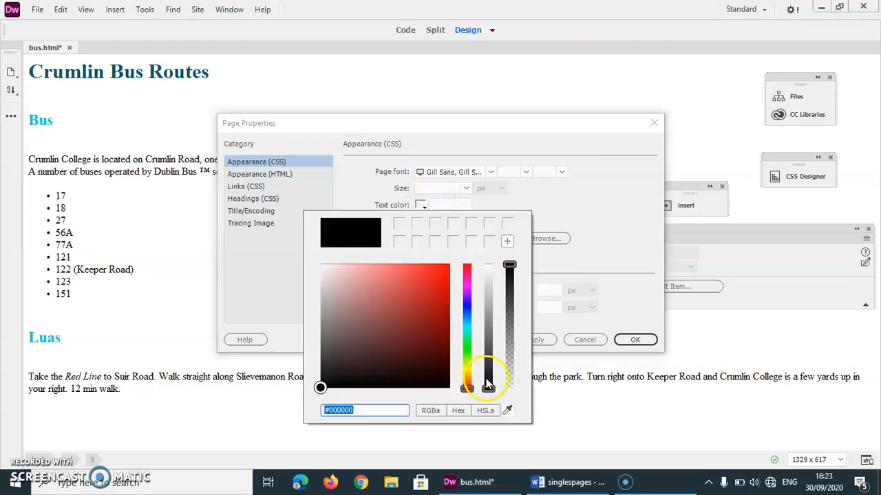
{"action": "left_click", "coordinate": [322, 381]}
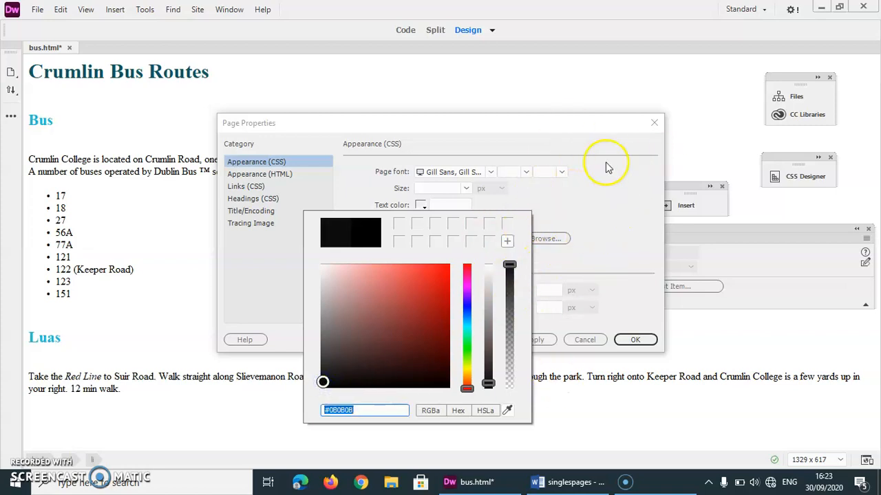
{"action": "left_click", "coordinate": [611, 200]}
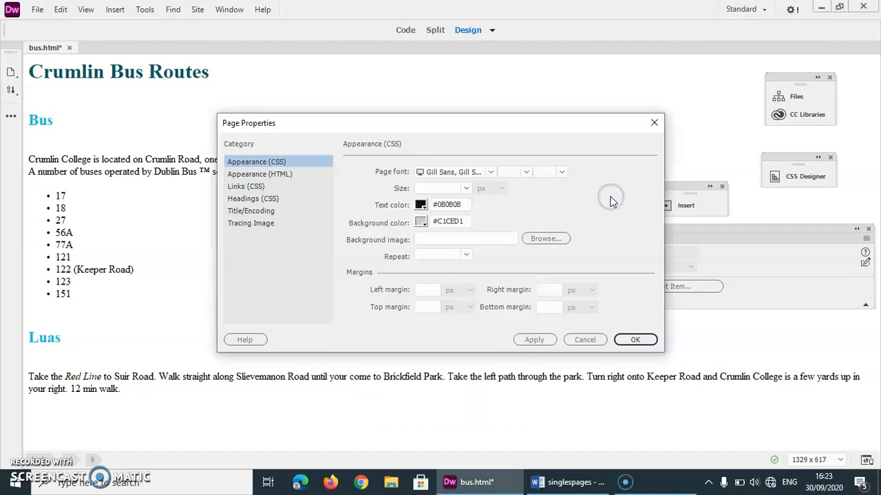
{"action": "left_click", "coordinate": [539, 341]}
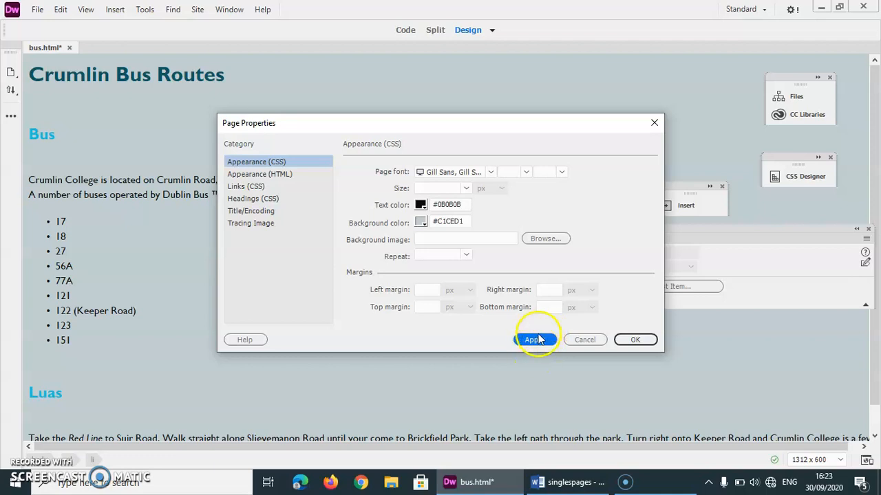
{"action": "left_click", "coordinate": [634, 341]}
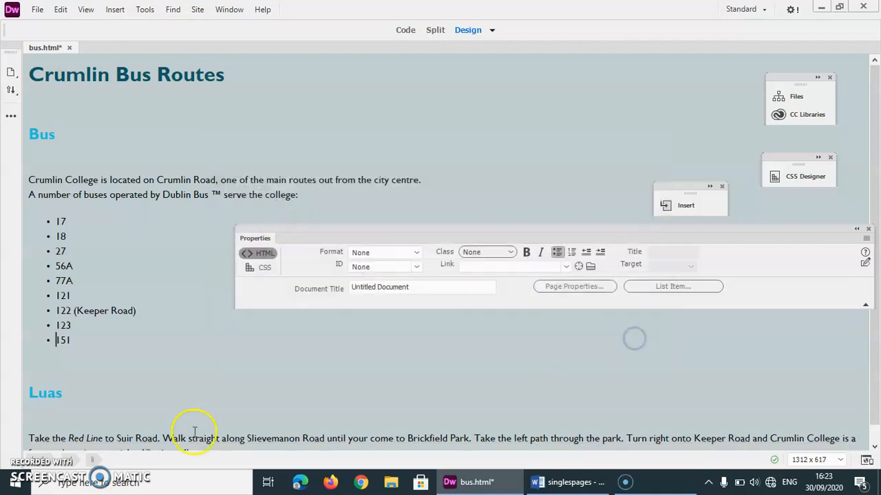
Delete the empty lines above the Bus and Luas headings and save bus.html.
{"action": "left_click", "coordinate": [101, 98]}
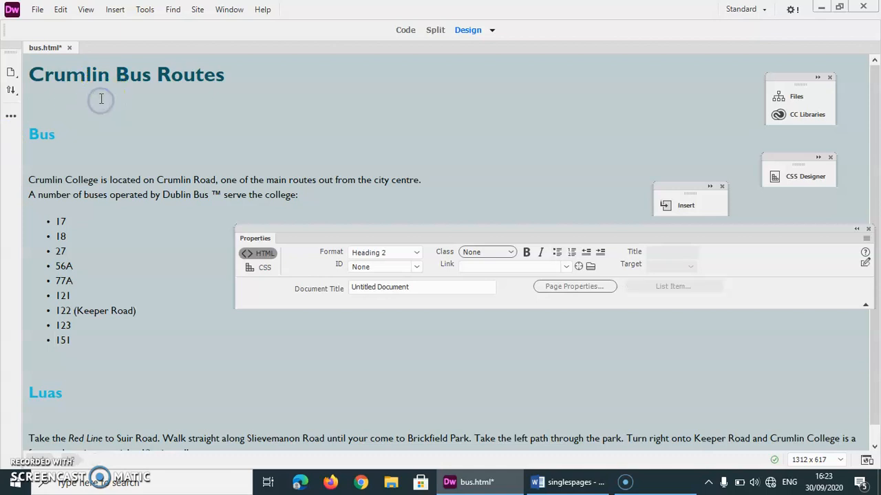
{"action": "key", "text": "Delete"}
{"action": "left_click", "coordinate": [52, 334]}
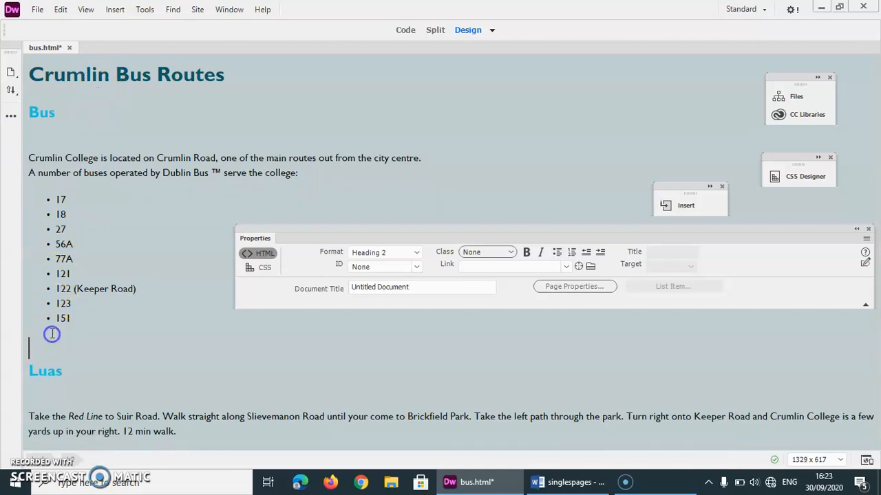
{"action": "key", "text": "Delete"}
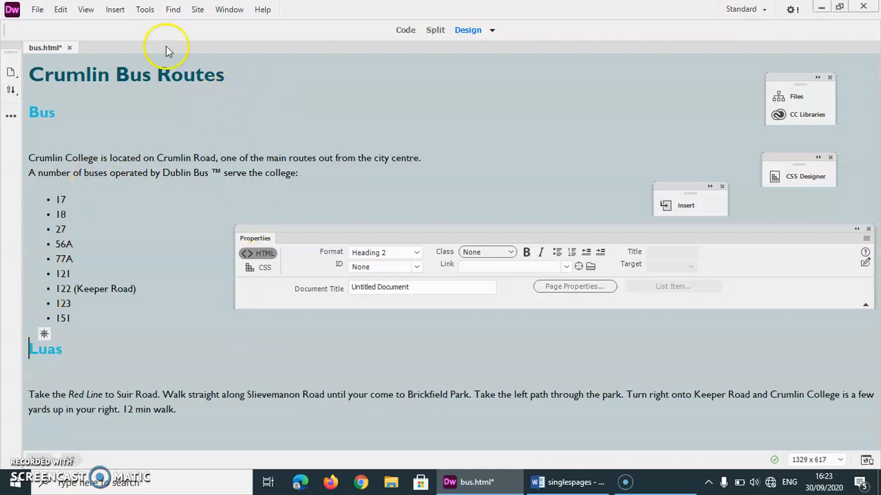
{"action": "left_click", "coordinate": [37, 11]}
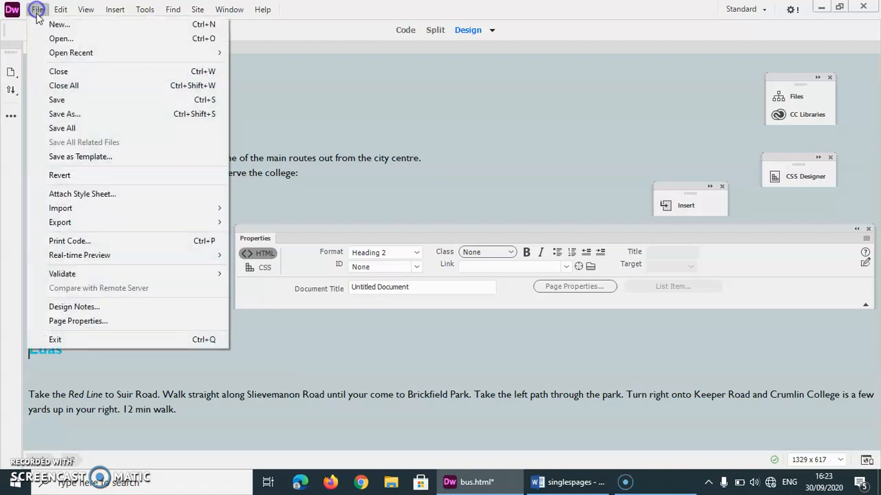
{"action": "left_click", "coordinate": [53, 97]}
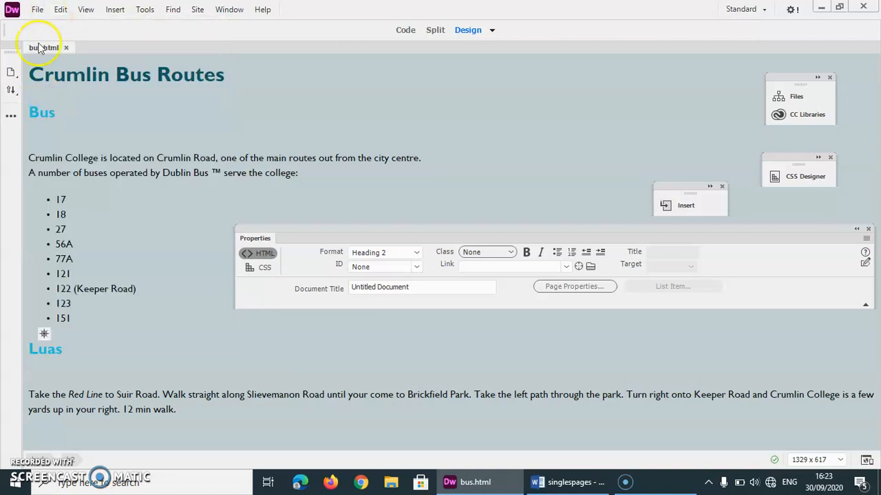